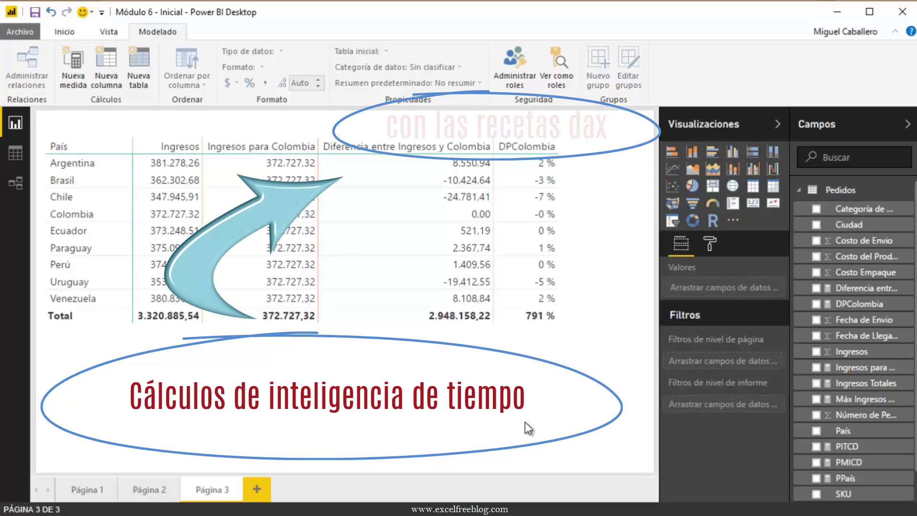
Paste the country table onto a new page and remove Ingresos para Colombia, Diferencia and DPColombia.
{"action": "left_click", "coordinate": [406, 248]}
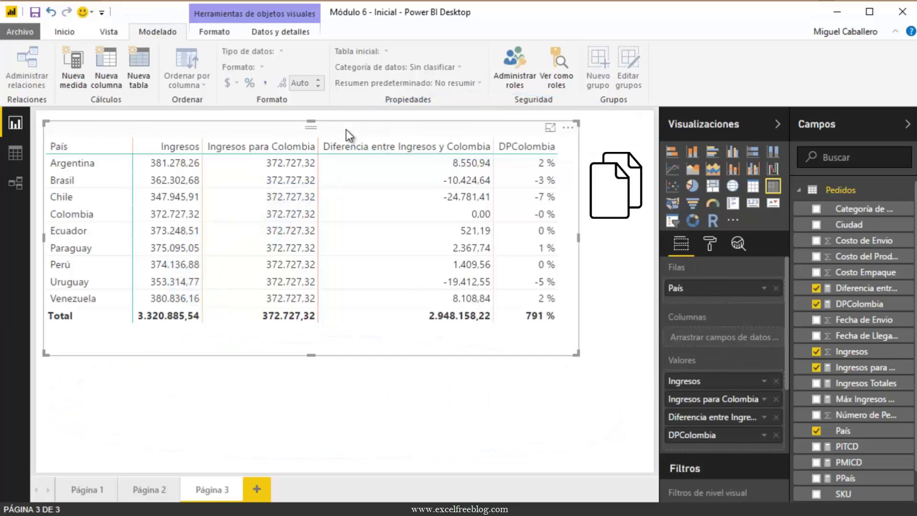
{"action": "left_click", "coordinate": [255, 488]}
{"action": "key", "text": "ctrl+v"}
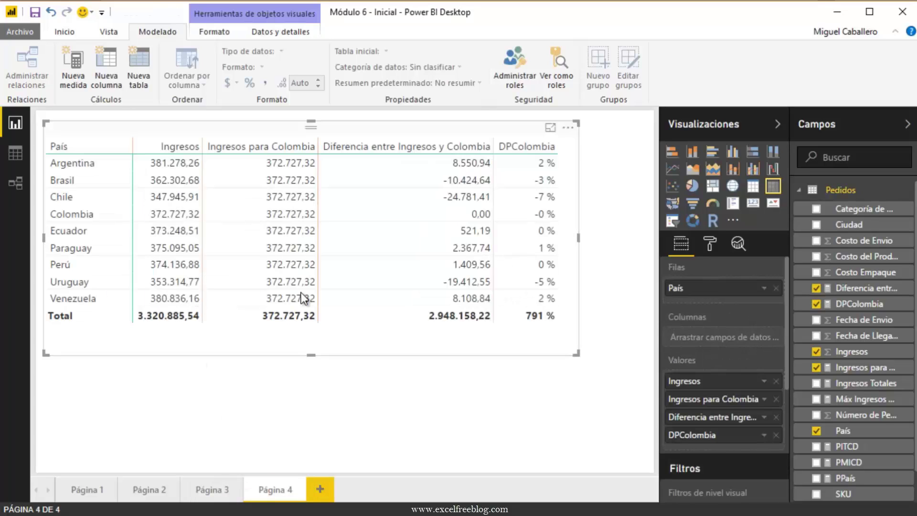
{"action": "left_click", "coordinate": [776, 400]}
{"action": "left_click", "coordinate": [776, 399]}
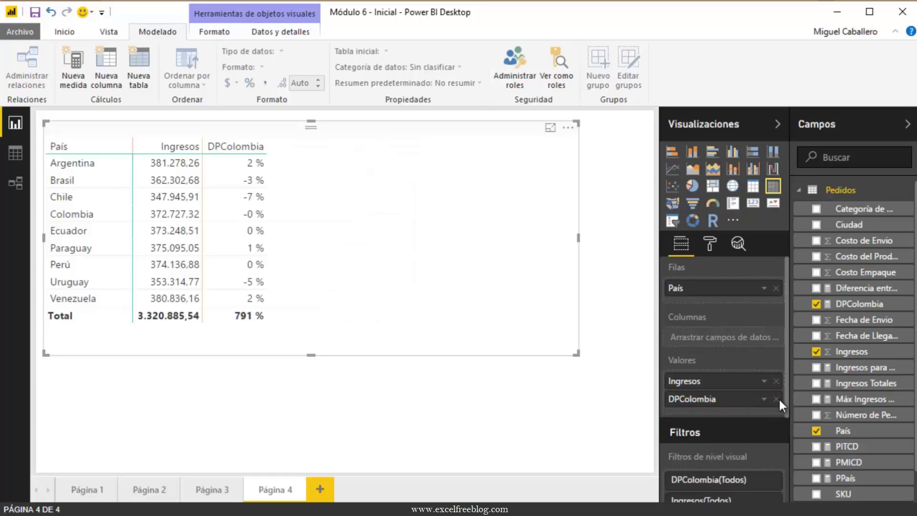
{"action": "left_click", "coordinate": [776, 399]}
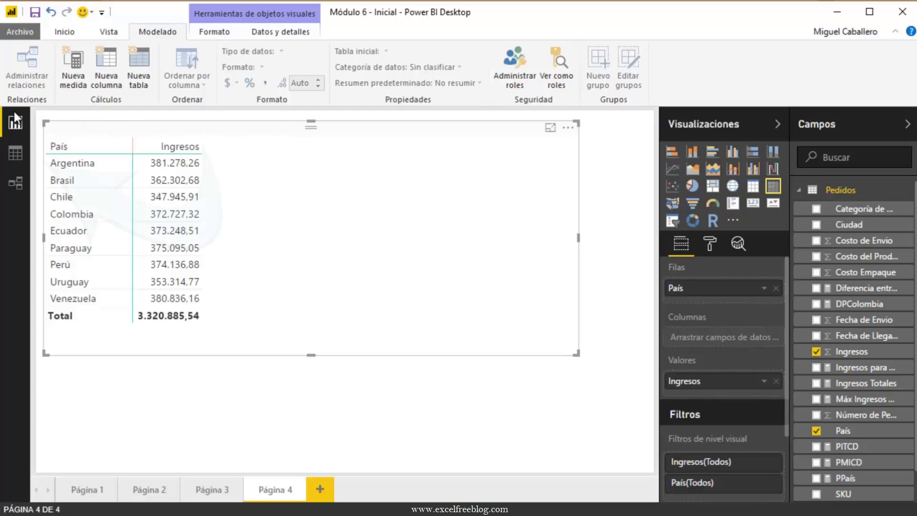
In Data view, change the Fecha de Envio column to the Fecha type, then return to the report.
{"action": "left_click", "coordinate": [15, 162]}
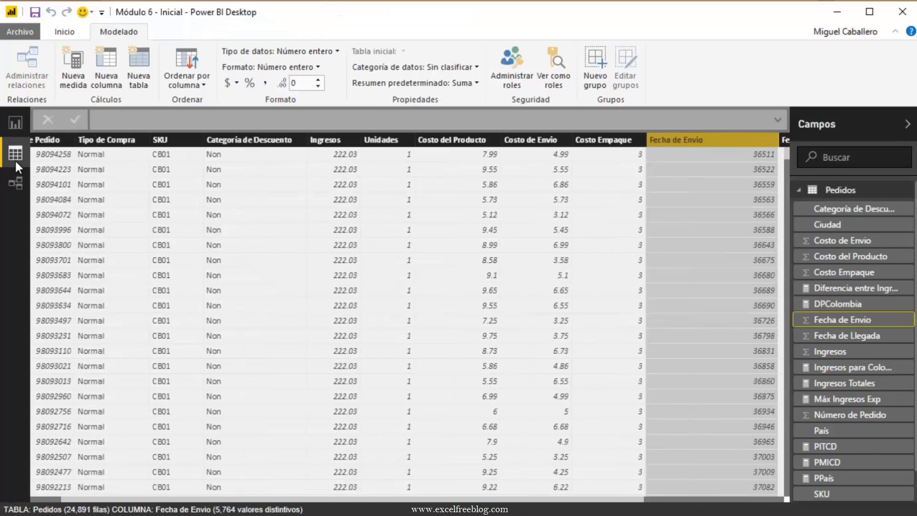
{"action": "left_click", "coordinate": [499, 245]}
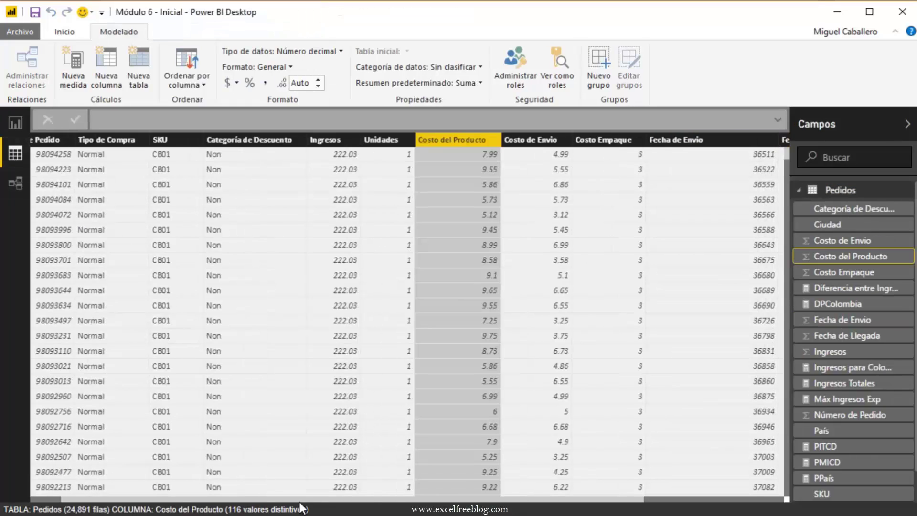
{"action": "left_click", "coordinate": [655, 348]}
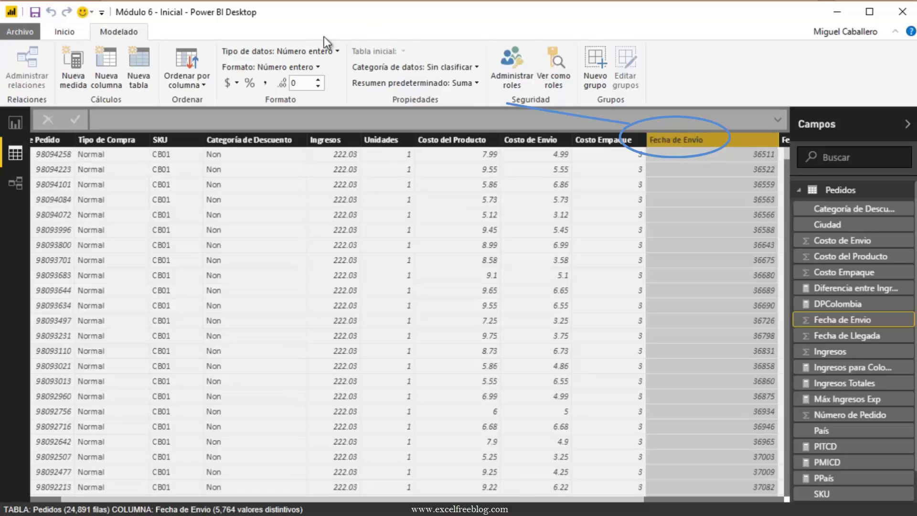
{"action": "left_click", "coordinate": [307, 50]}
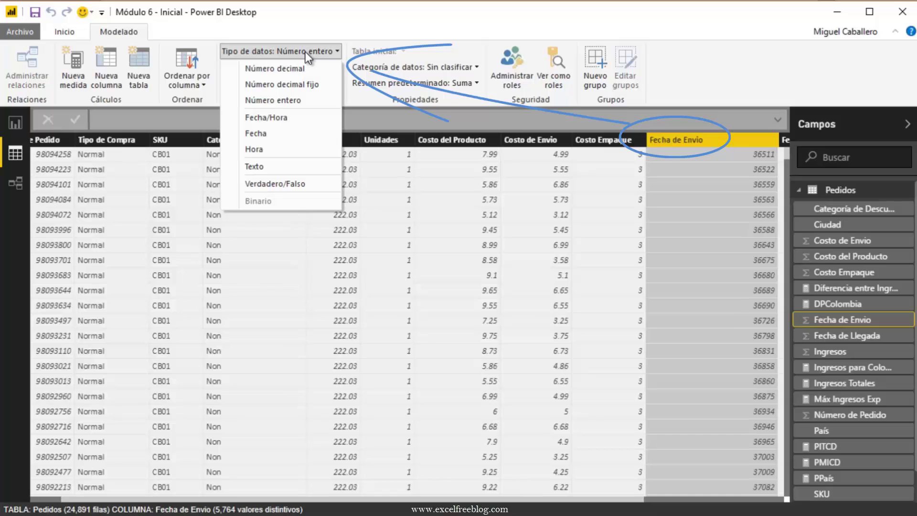
{"action": "left_click", "coordinate": [261, 134]}
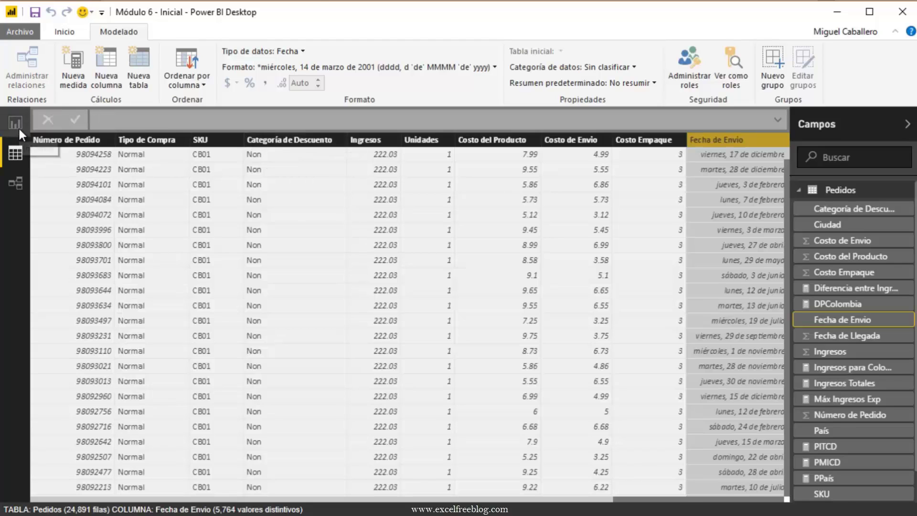
{"action": "left_click", "coordinate": [17, 125]}
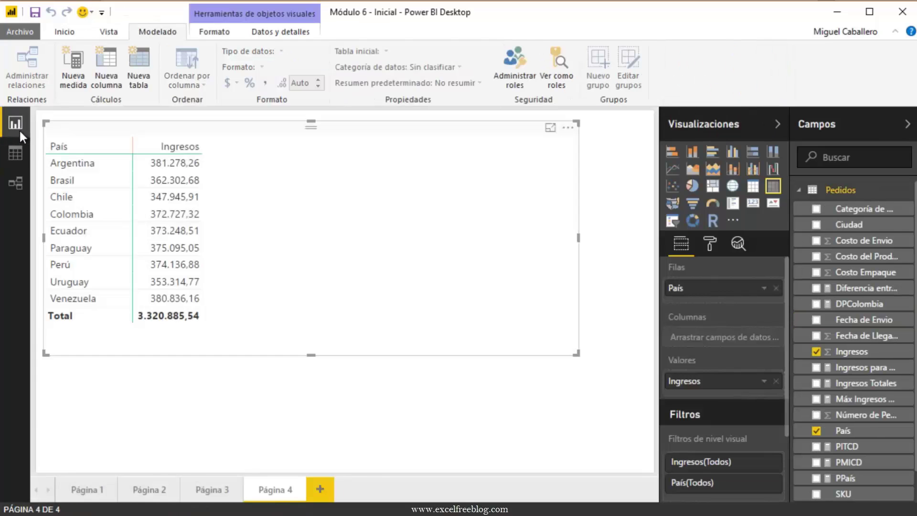
Swap País for the Fecha de Envio date hierarchy in the table's Filas.
{"action": "left_click", "coordinate": [461, 432]}
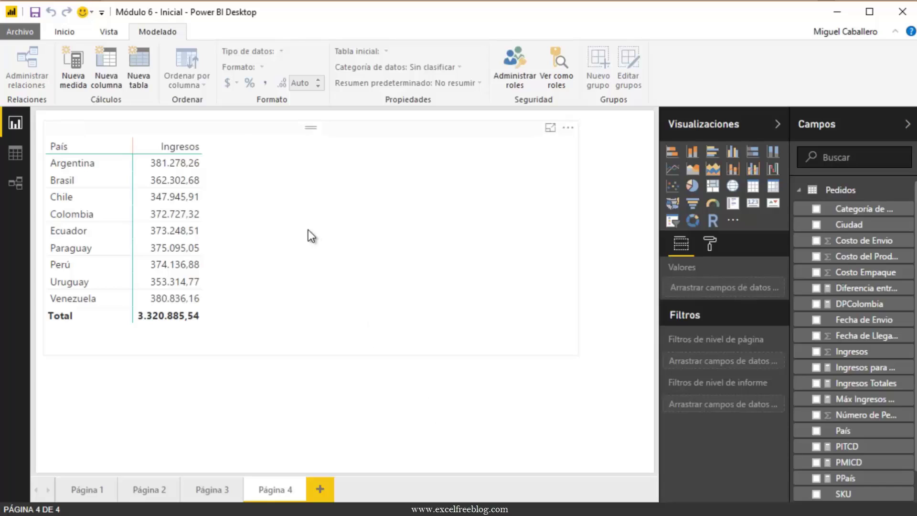
{"action": "left_click", "coordinate": [252, 138]}
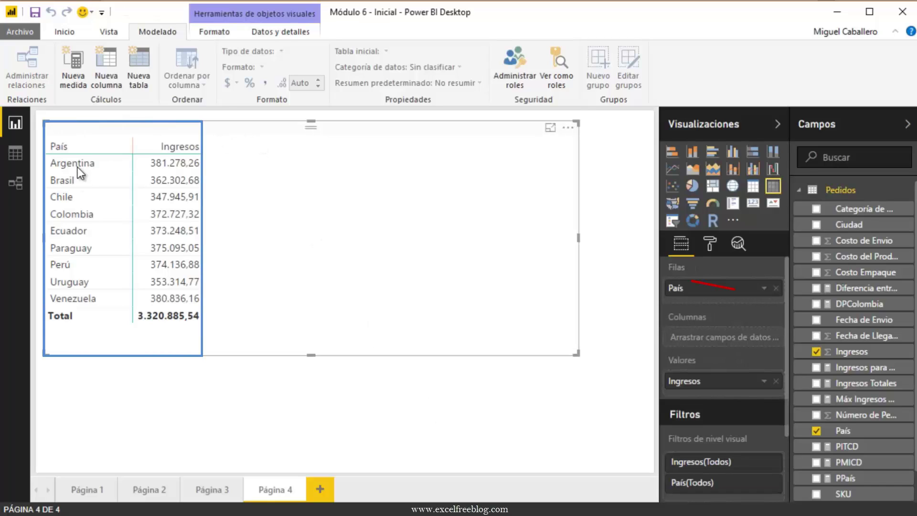
{"action": "left_click", "coordinate": [776, 288]}
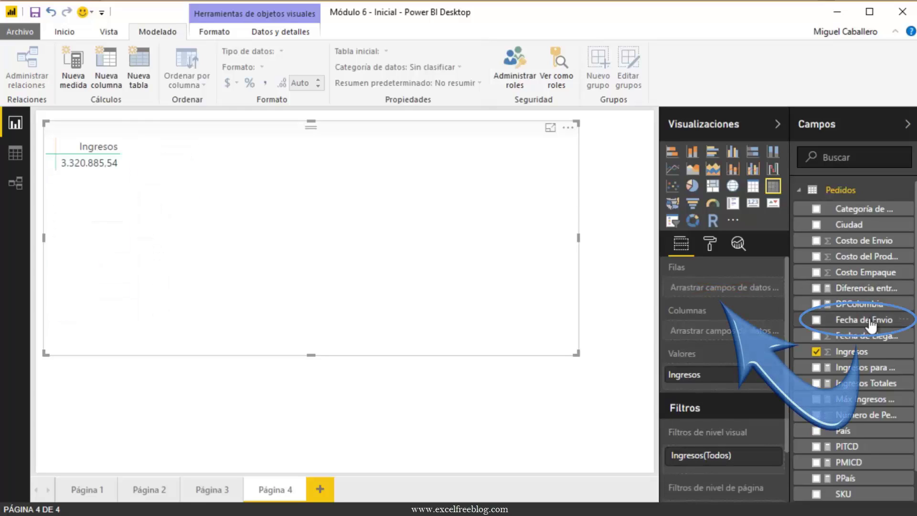
{"action": "mouse_move", "coordinate": [870, 321]}
{"action": "left_mouse_down"}
{"action": "mouse_move", "coordinate": [748, 304]}
{"action": "mouse_move", "coordinate": [748, 290]}
{"action": "left_mouse_up"}
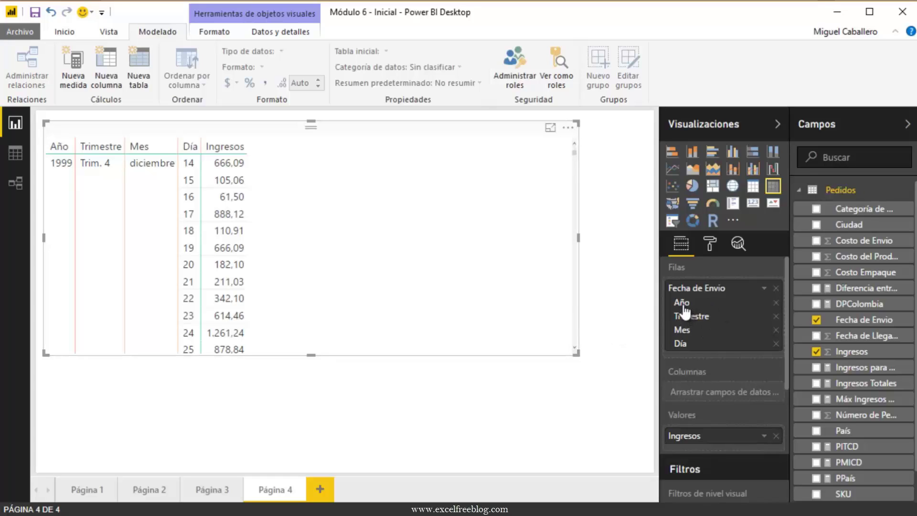
Remove Día from the rows, then reposition and resize the matrix so it shows through diciembre.
{"action": "left_click", "coordinate": [777, 342]}
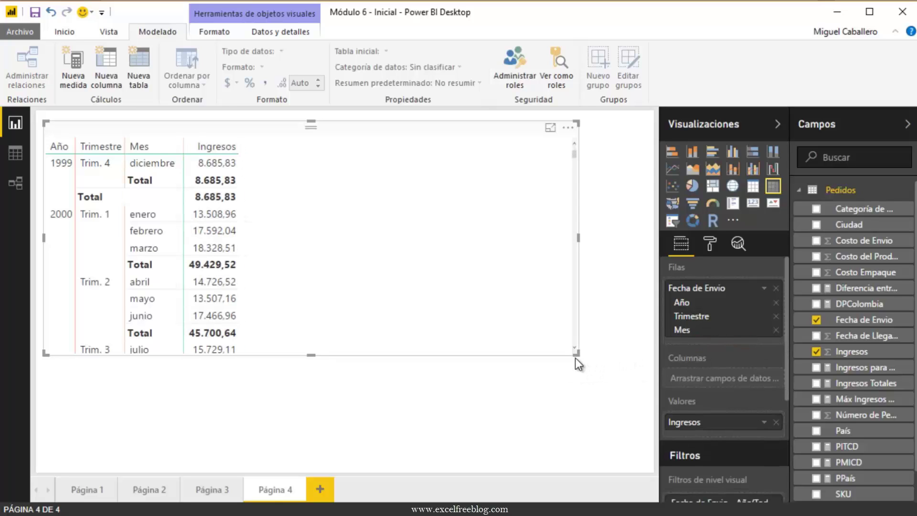
{"action": "left_click_drag", "start_coordinate": [575, 354], "coordinate": [405, 429]}
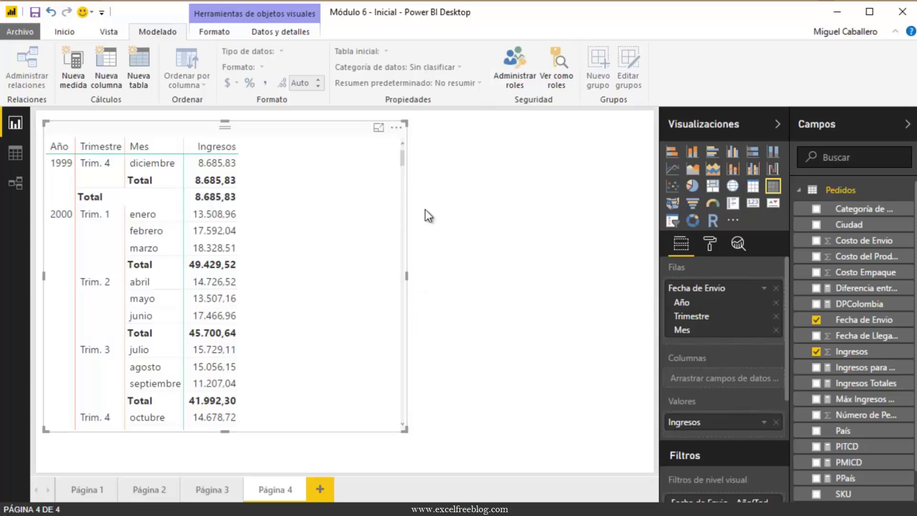
{"action": "mouse_move", "coordinate": [399, 160]}
{"action": "left_mouse_down"}
{"action": "mouse_move", "coordinate": [400, 180]}
{"action": "mouse_move", "coordinate": [360, 134]}
{"action": "left_mouse_up"}
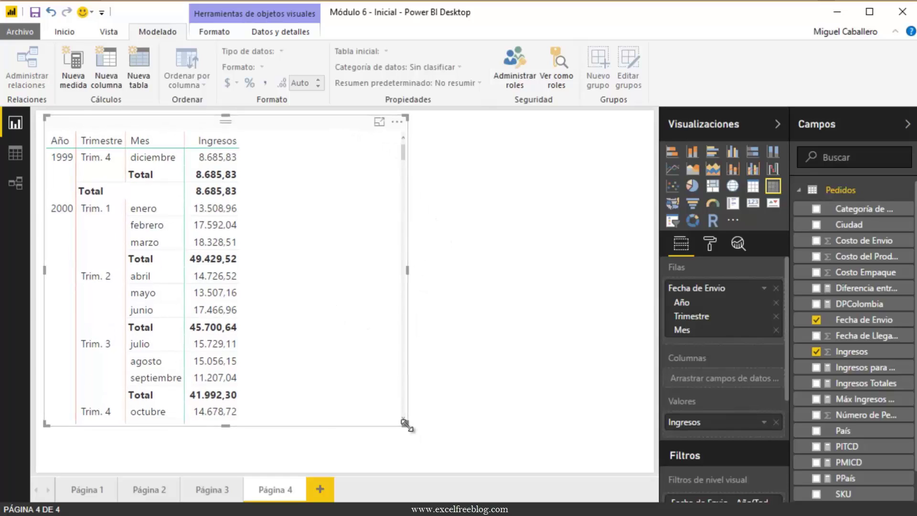
{"action": "left_click_drag", "start_coordinate": [405, 424], "coordinate": [411, 455]}
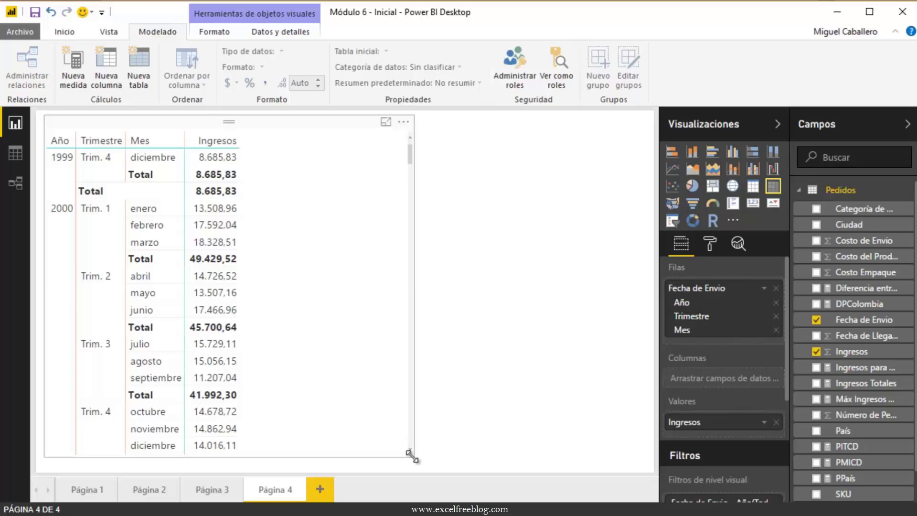
Reduce the matrix's general text size from 16 to 14.
{"action": "left_click", "coordinate": [709, 243]}
{"action": "left_click", "coordinate": [673, 271]}
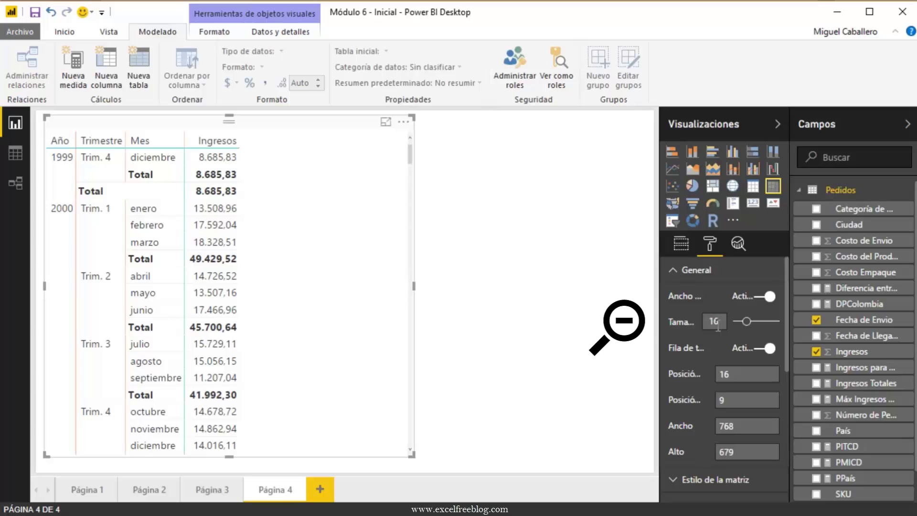
{"action": "key", "text": "BackSpace"}
{"action": "type", "text": "4"}
{"action": "key", "text": "Return"}
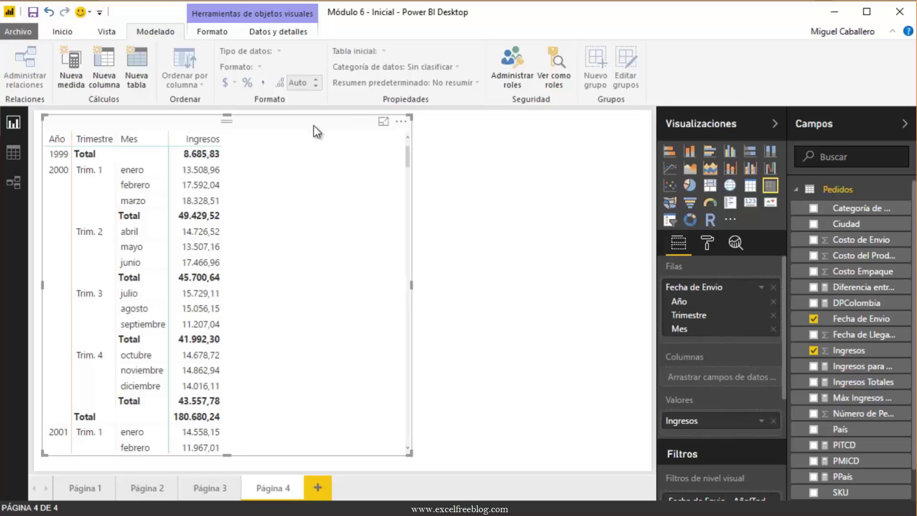
Switch the matrix's Fila de totales to Desactivado to hide quarter and year subtotals.
{"action": "left_click", "coordinate": [707, 246]}
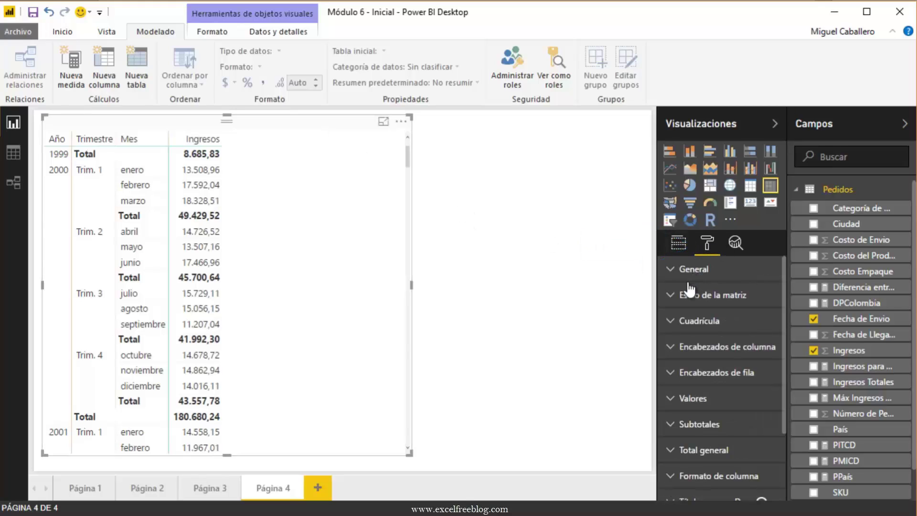
{"action": "left_click", "coordinate": [673, 270]}
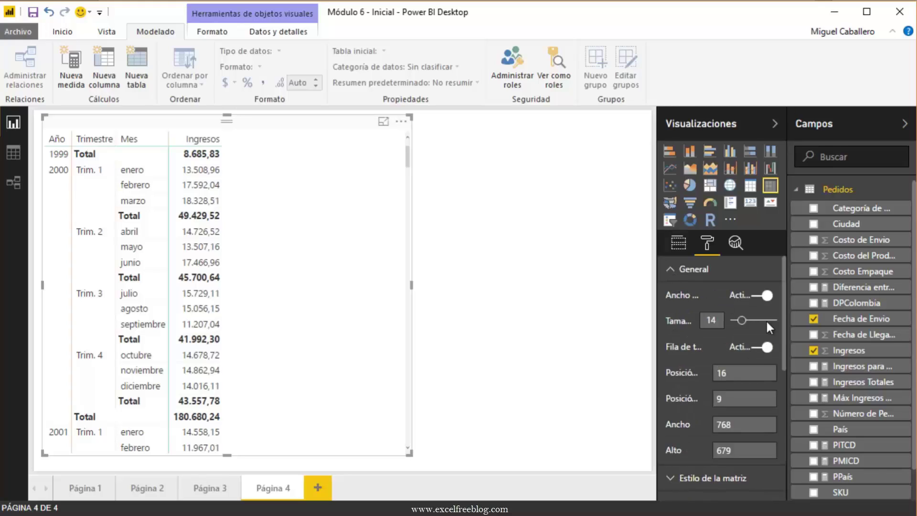
{"action": "left_click", "coordinate": [756, 350]}
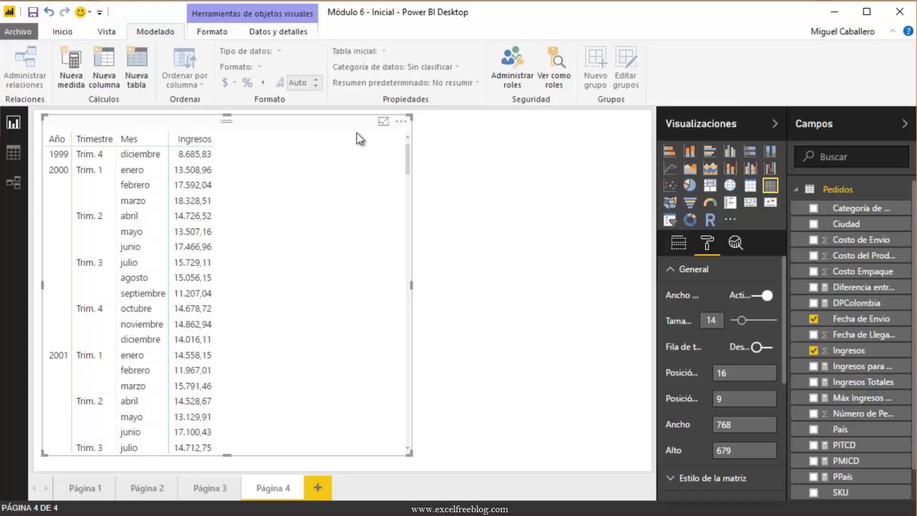
{"action": "left_click", "coordinate": [685, 256]}
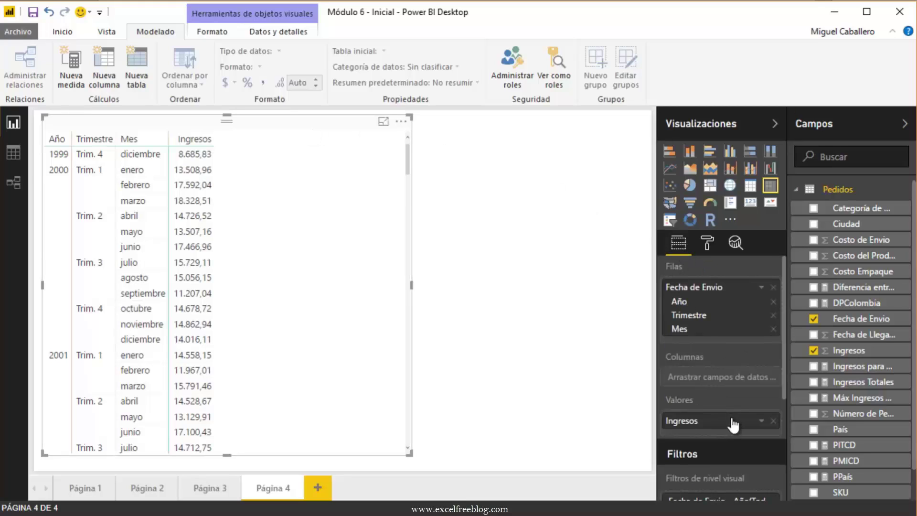
Create a Total anual hasta la fecha quick measure on Sum of Ingresos by Fecha de Envio.
{"action": "left_click", "coordinate": [762, 421]}
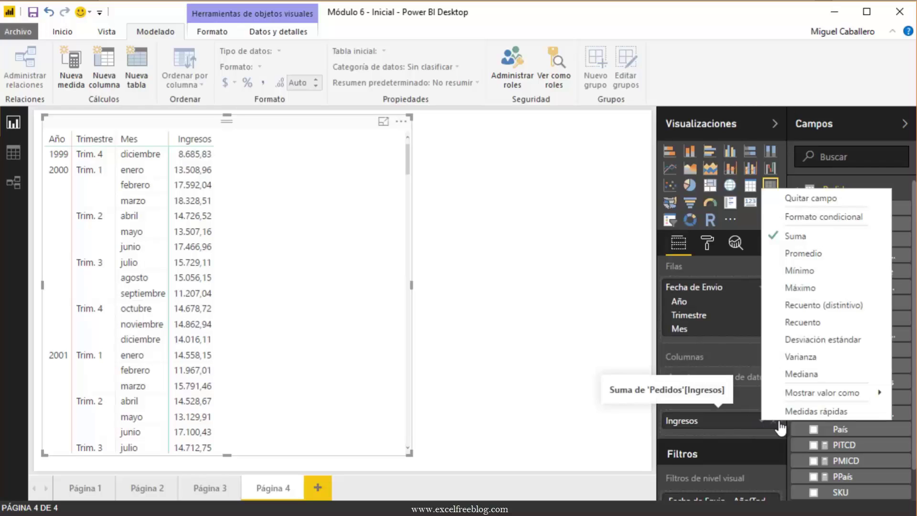
{"action": "left_click", "coordinate": [817, 412]}
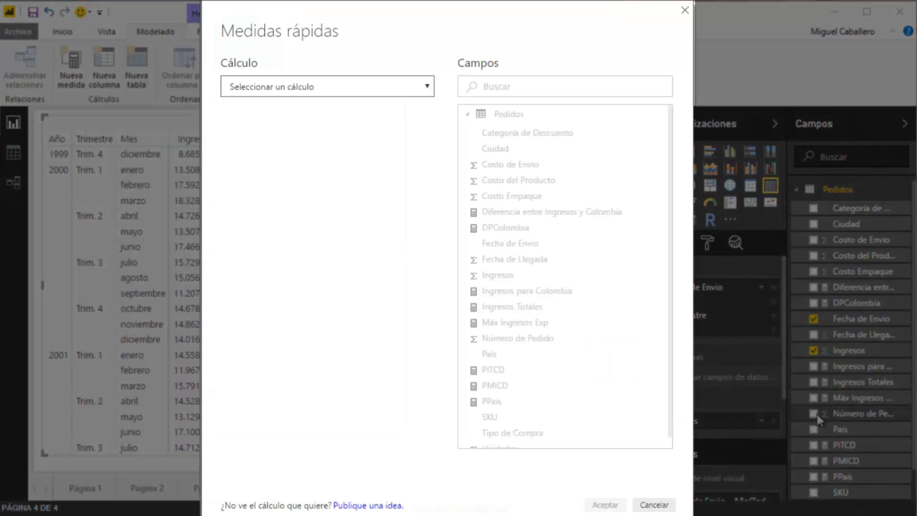
{"action": "left_click", "coordinate": [426, 88]}
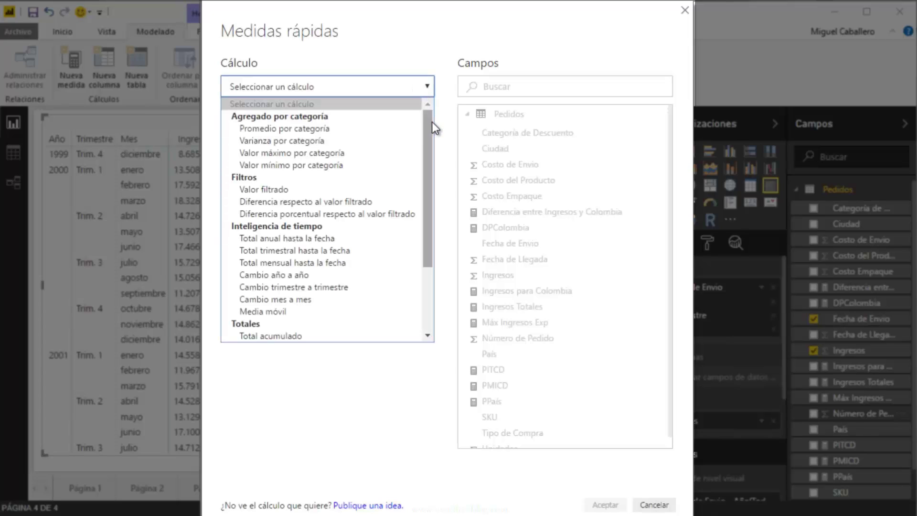
{"action": "left_click_drag", "start_coordinate": [426, 136], "coordinate": [426, 183]}
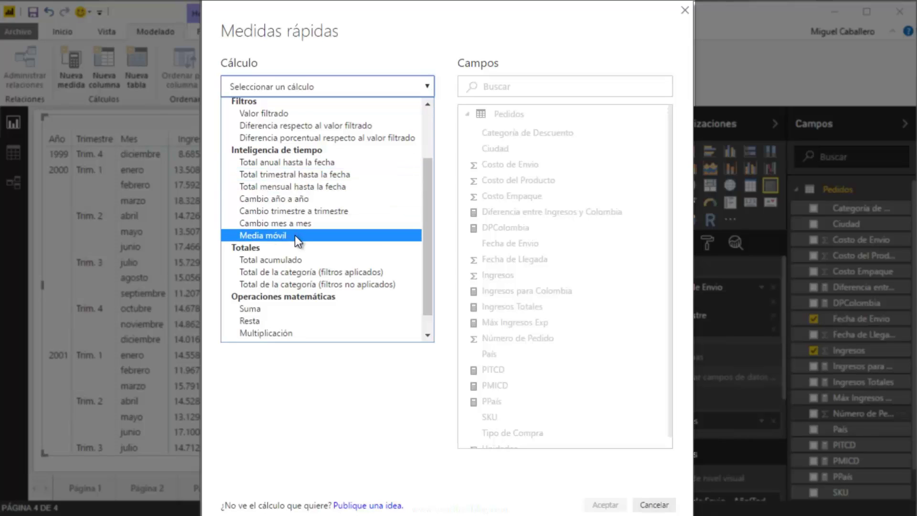
{"action": "left_click", "coordinate": [319, 162]}
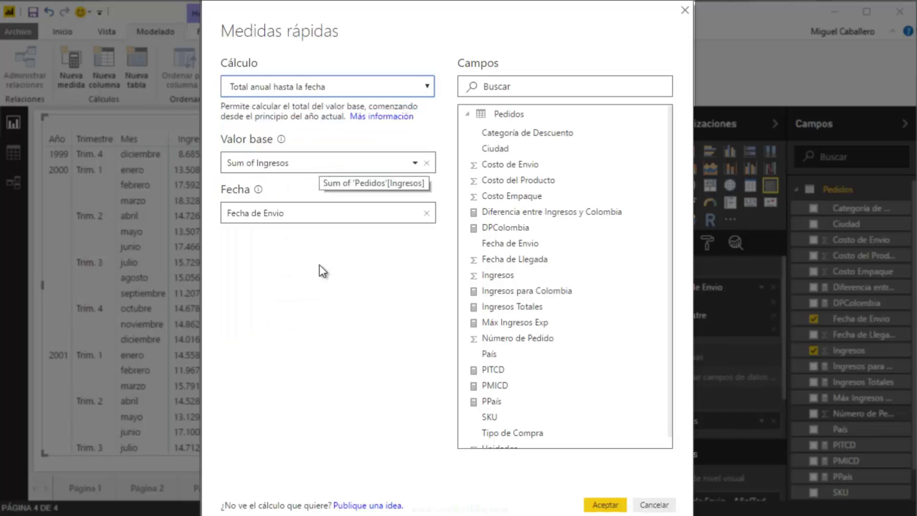
{"action": "left_click", "coordinate": [415, 164]}
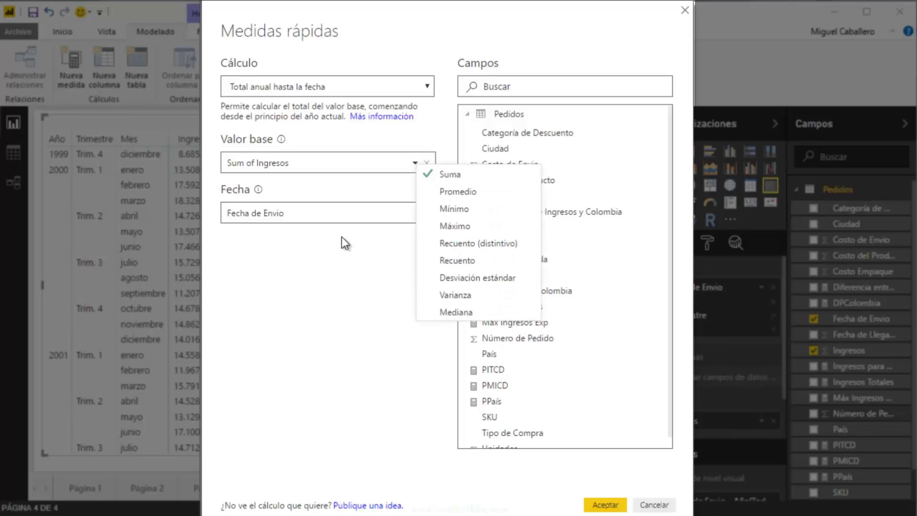
{"action": "left_click", "coordinate": [335, 277]}
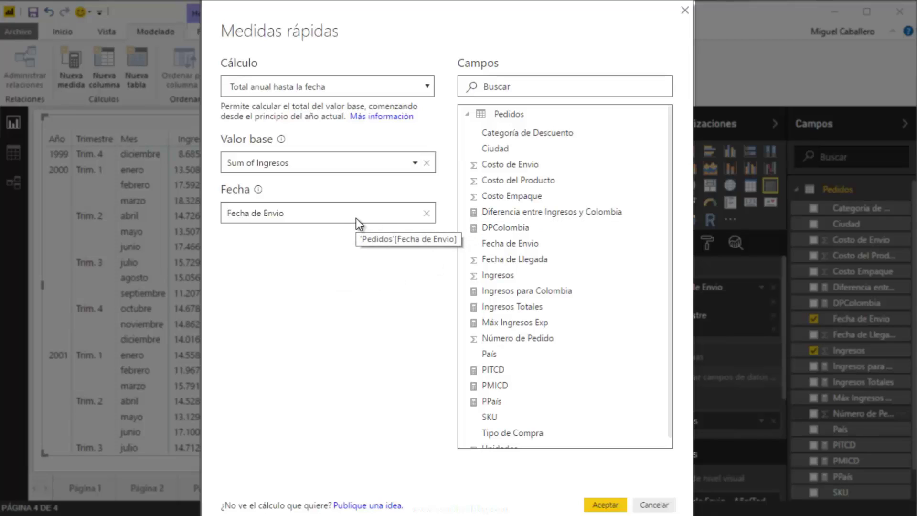
{"action": "left_click", "coordinate": [605, 505]}
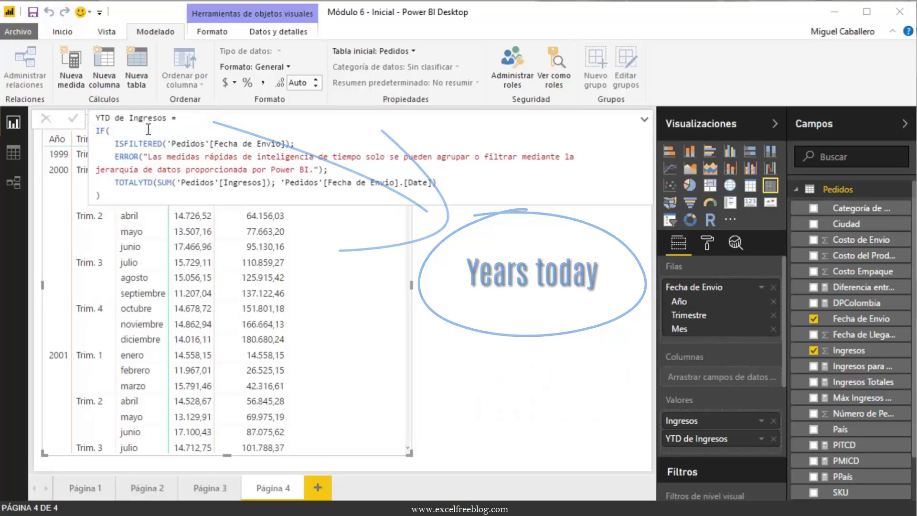
{"action": "left_click", "coordinate": [527, 285]}
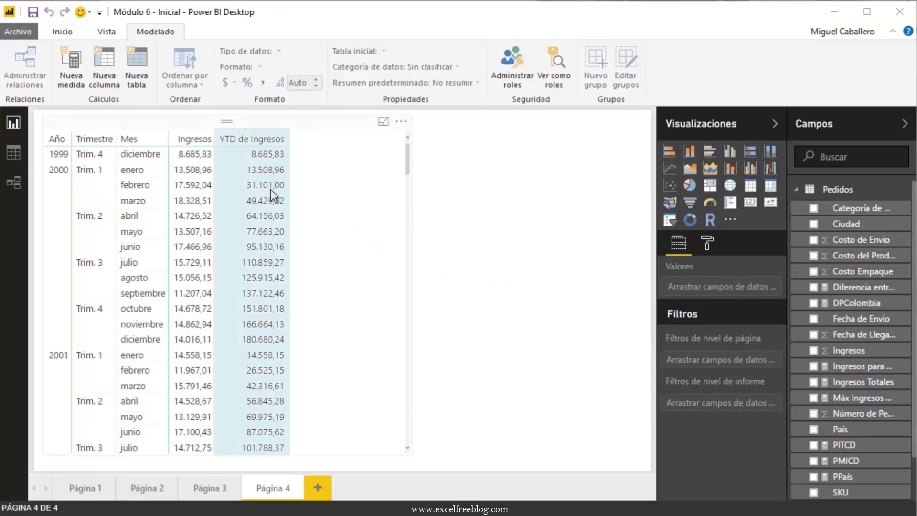
{"action": "left_click", "coordinate": [331, 186]}
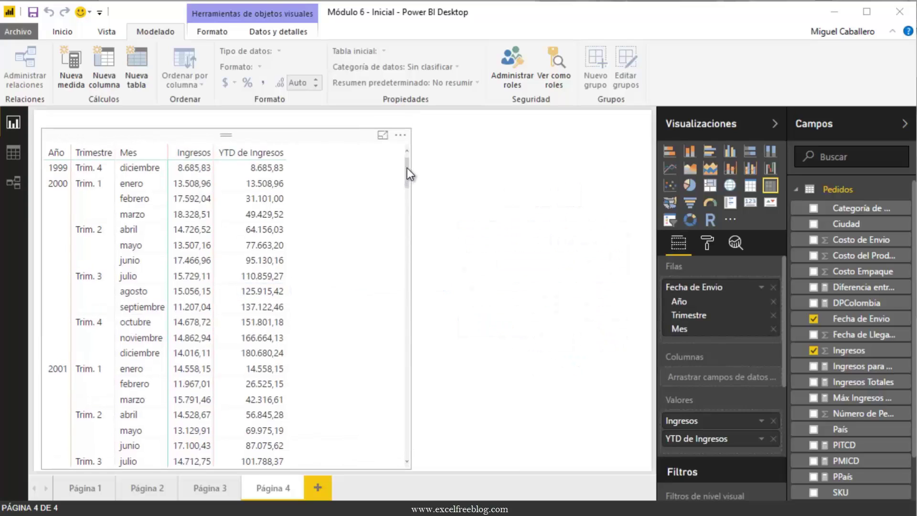
{"action": "left_click_drag", "start_coordinate": [405, 169], "coordinate": [412, 179]}
{"action": "scroll", "coordinate": [409, 173], "scroll_direction": "down", "scroll_amount": 1}
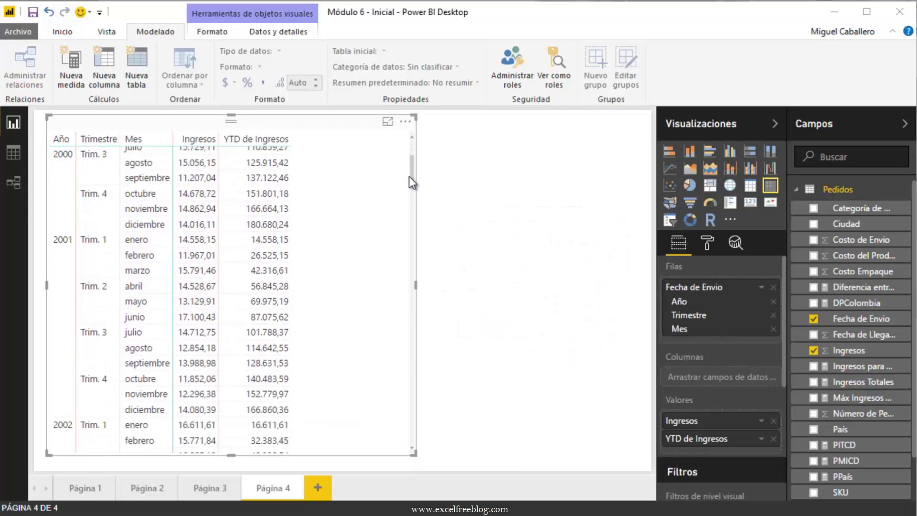
{"action": "scroll", "coordinate": [406, 176], "scroll_direction": "down", "scroll_amount": 1}
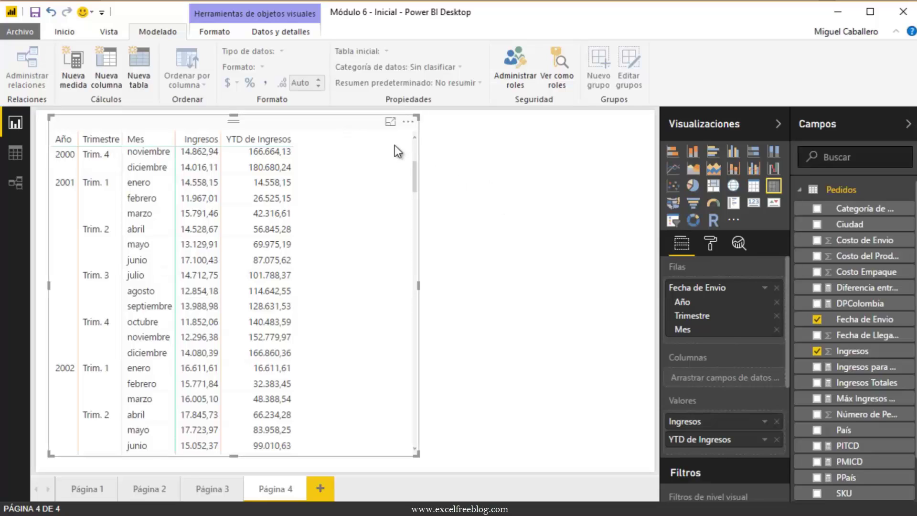
Create a Total trimestral hasta la fecha quick measure for Ingresos by Fecha de Envio.
{"action": "left_click", "coordinate": [765, 422]}
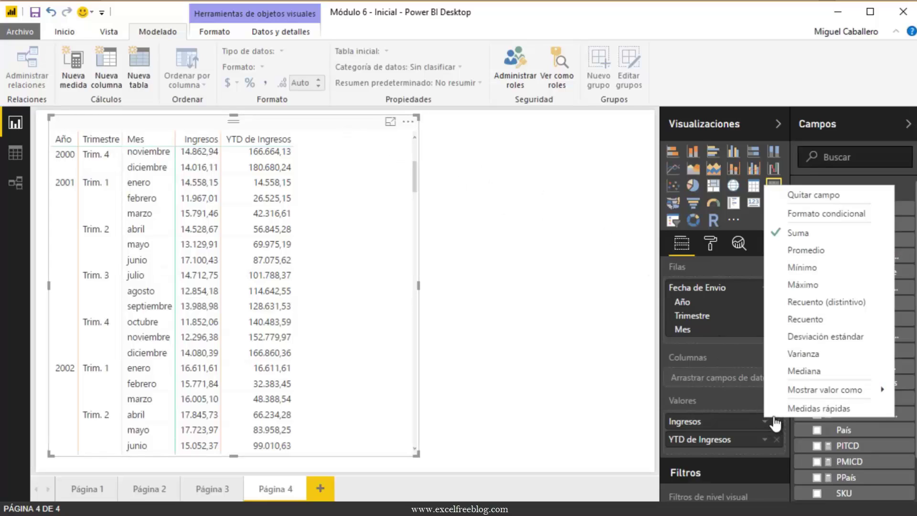
{"action": "left_click", "coordinate": [826, 410]}
{"action": "left_click", "coordinate": [427, 89]}
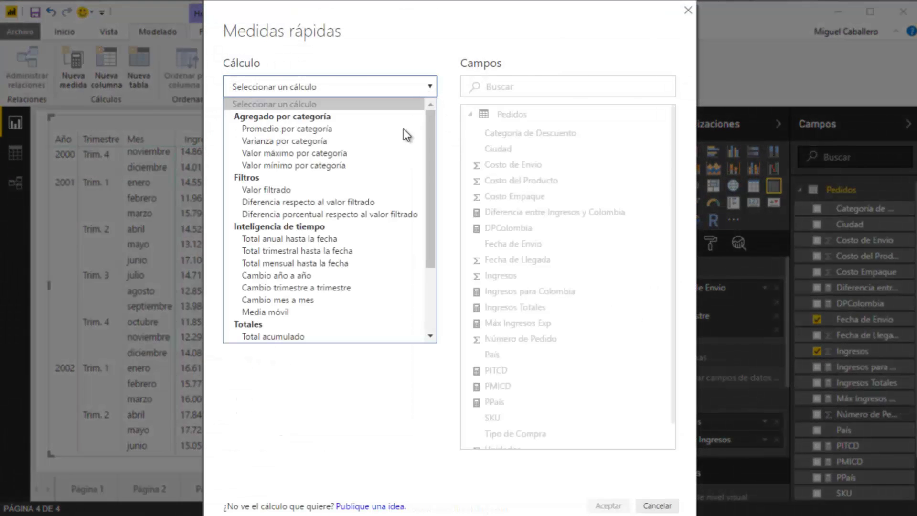
{"action": "left_click", "coordinate": [368, 252]}
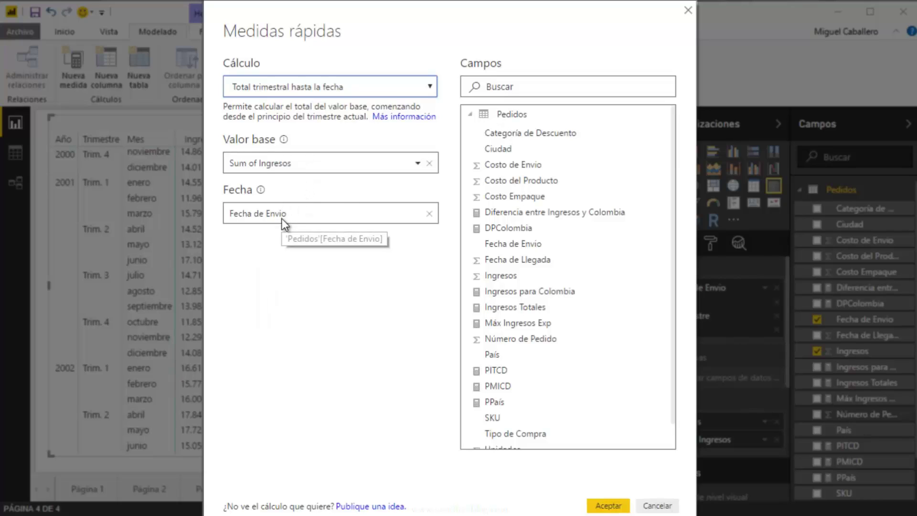
{"action": "left_click", "coordinate": [608, 505]}
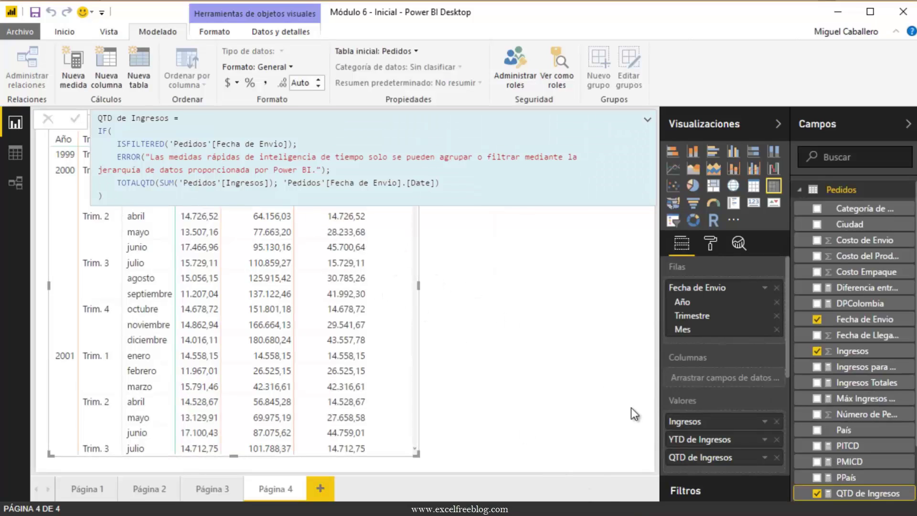
{"action": "left_click", "coordinate": [545, 363]}
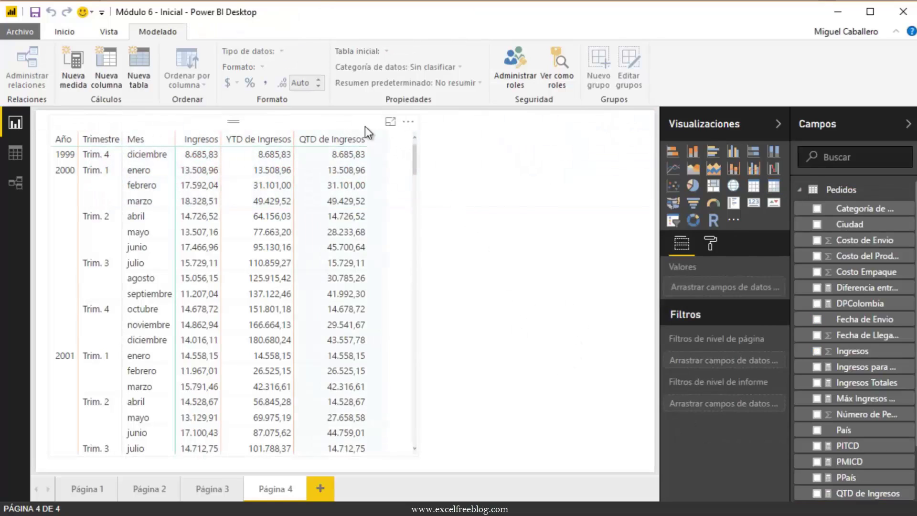
{"action": "mouse_move", "coordinate": [353, 285]}
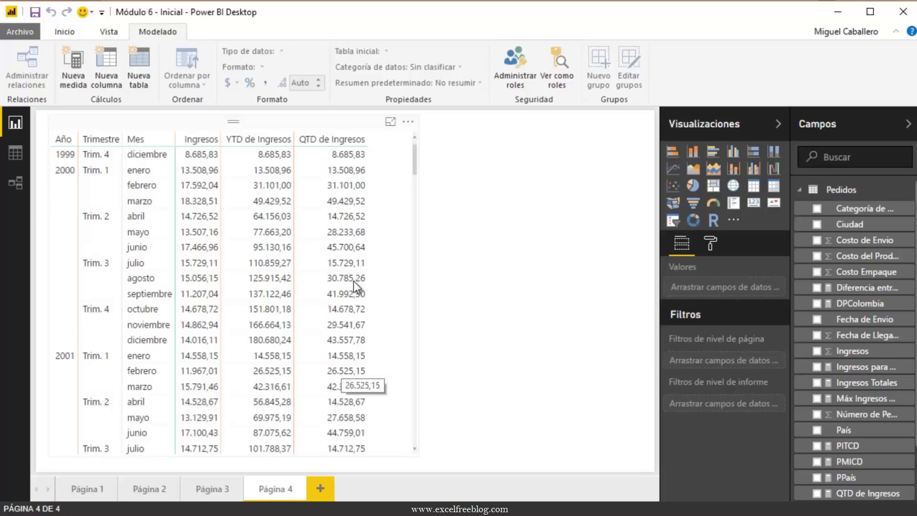
{"action": "left_click", "coordinate": [348, 127]}
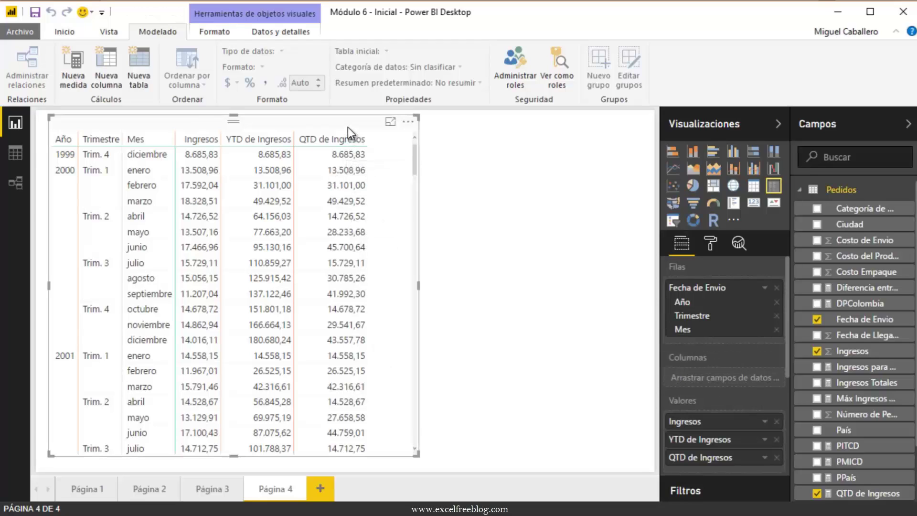
Open the Medidas rápidas dialog for Ingresos and cancel it without adding a measure.
{"action": "left_click", "coordinate": [765, 422]}
{"action": "left_click", "coordinate": [765, 422]}
{"action": "left_click", "coordinate": [765, 423]}
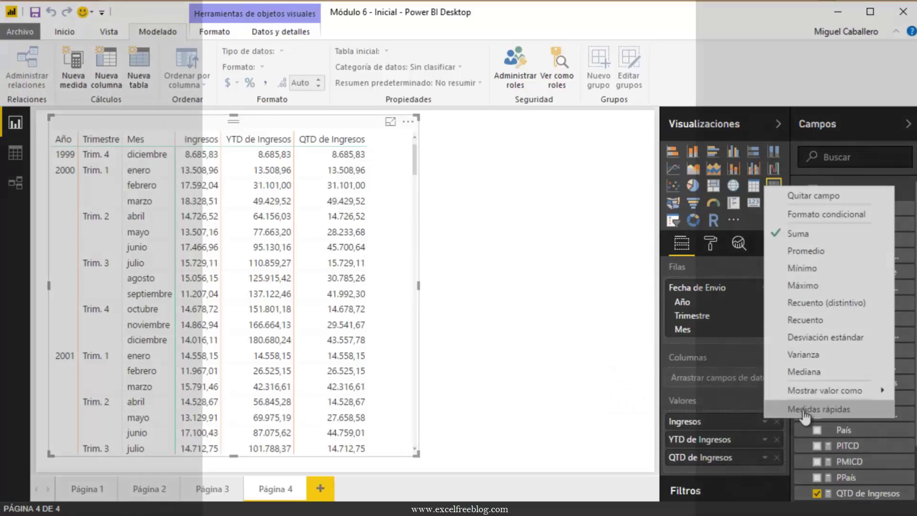
{"action": "left_click", "coordinate": [806, 409]}
{"action": "left_click", "coordinate": [426, 91]}
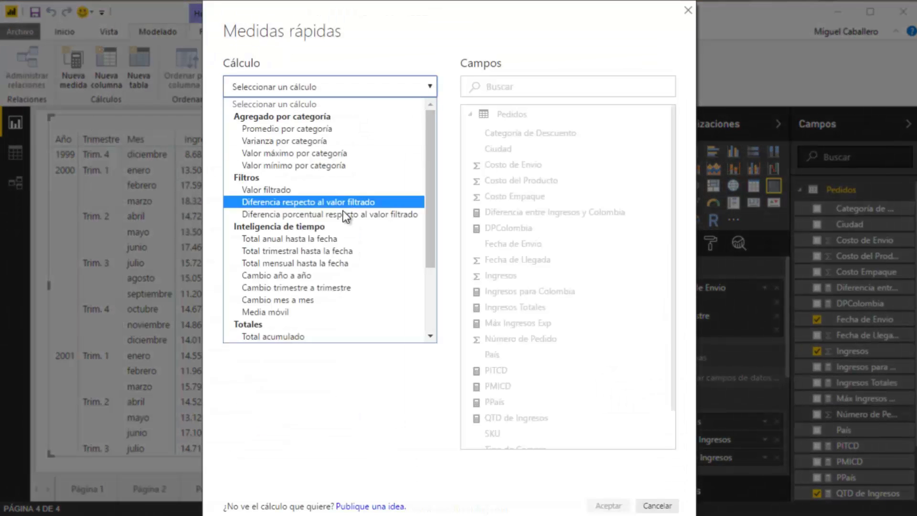
{"action": "left_click", "coordinate": [325, 394]}
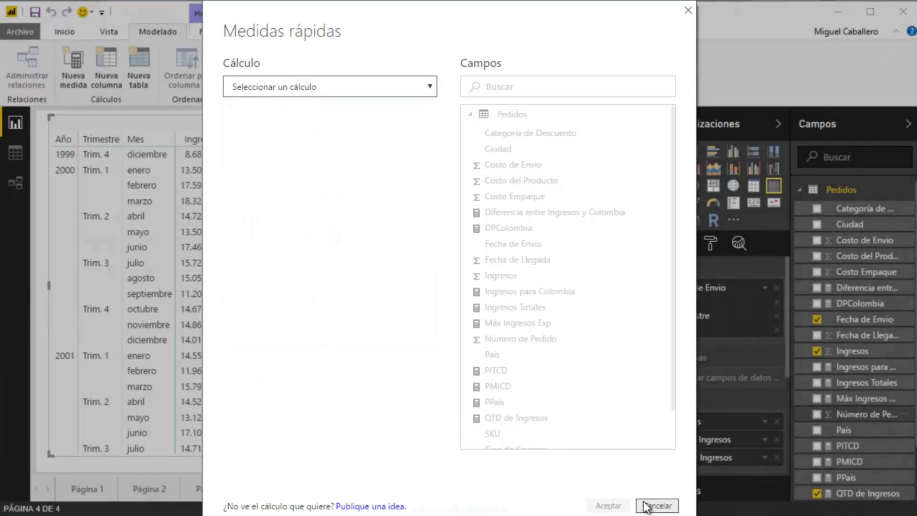
{"action": "left_click", "coordinate": [654, 505]}
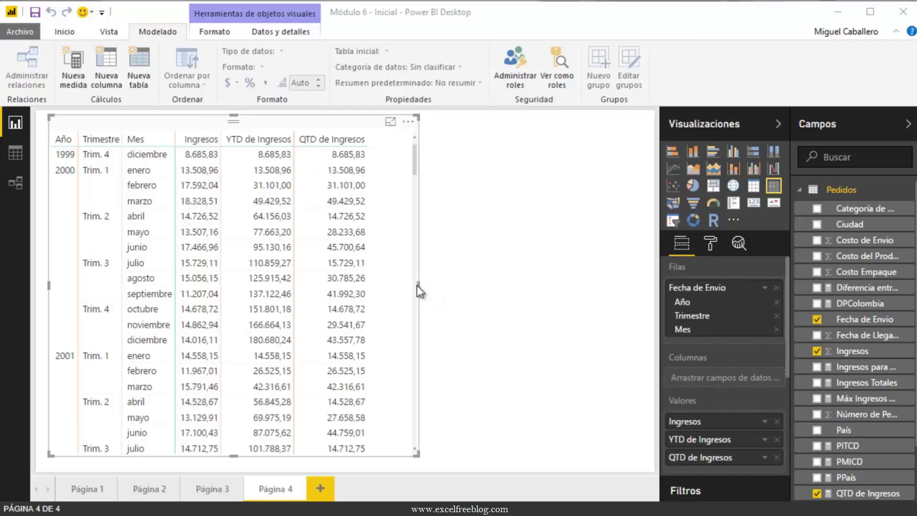
Narrow the matrix slightly and rename the Página 4 tab to 'YTD y QTD'.
{"action": "left_click_drag", "start_coordinate": [418, 285], "coordinate": [401, 284]}
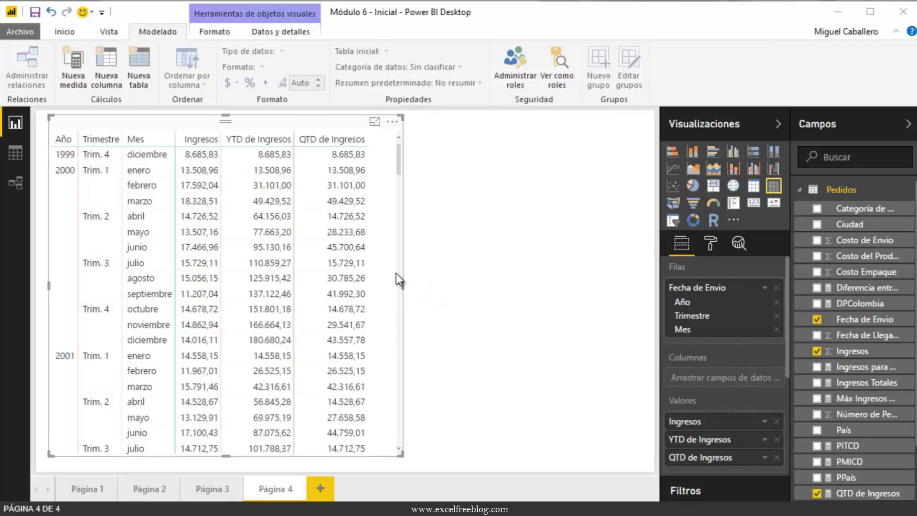
{"action": "double_click", "coordinate": [275, 488]}
{"action": "type", "text": "YTD y QTD"}
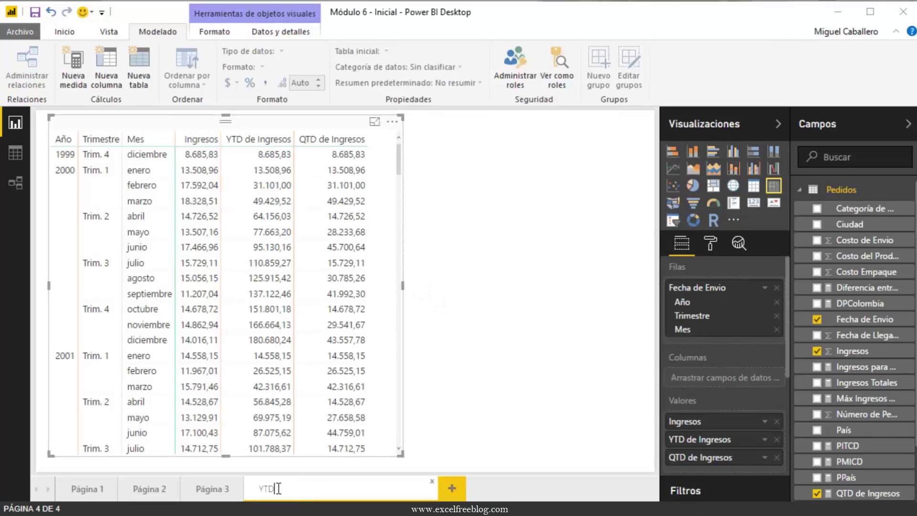
{"action": "key", "text": "Return"}
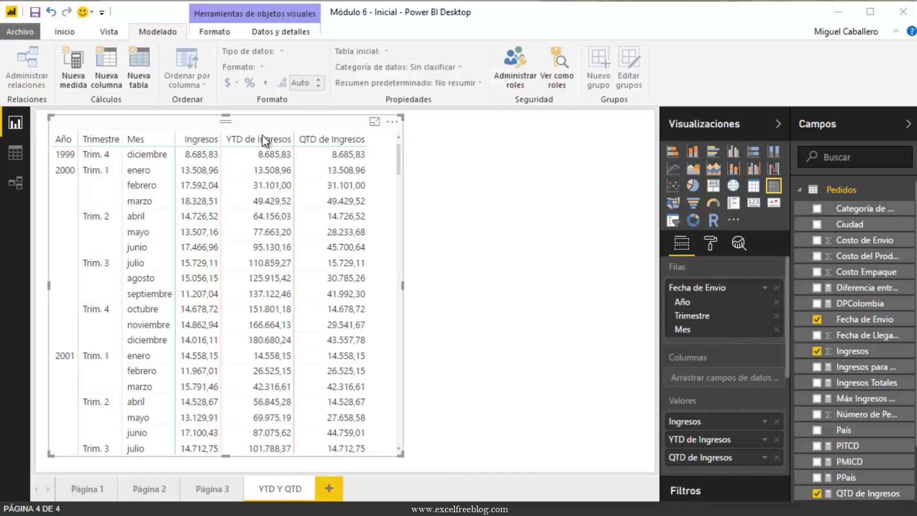
Paste the matrix onto a new page, drop the YTD and QTD columns, and re-add Fecha de Envio to Filas.
{"action": "left_click", "coordinate": [329, 486]}
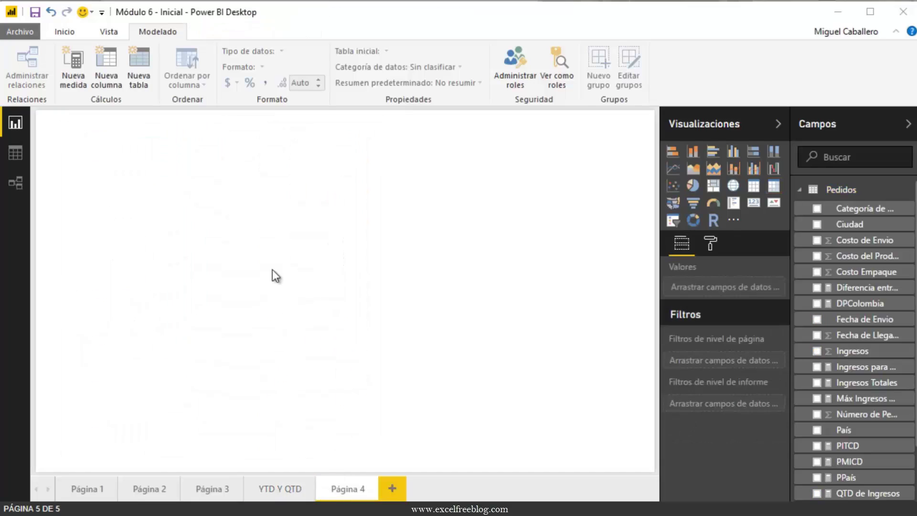
{"action": "key", "text": "ctrl+v"}
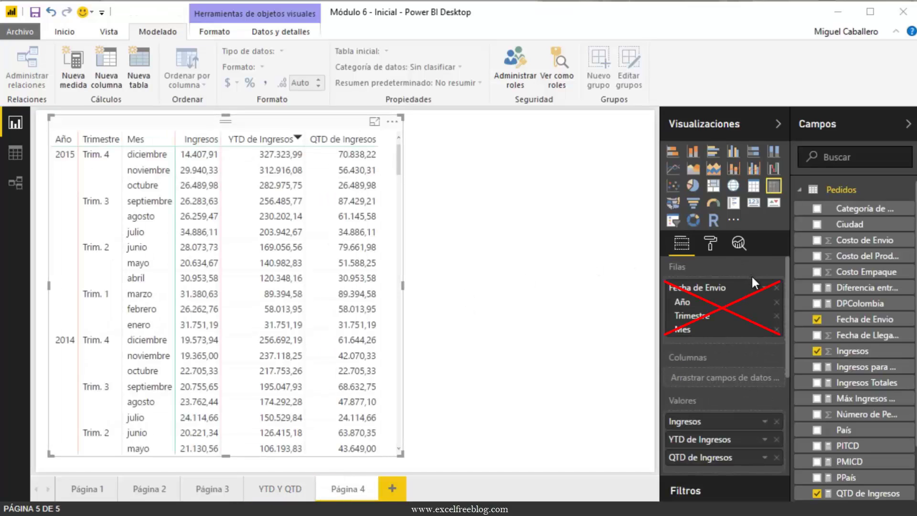
{"action": "left_click", "coordinate": [775, 287]}
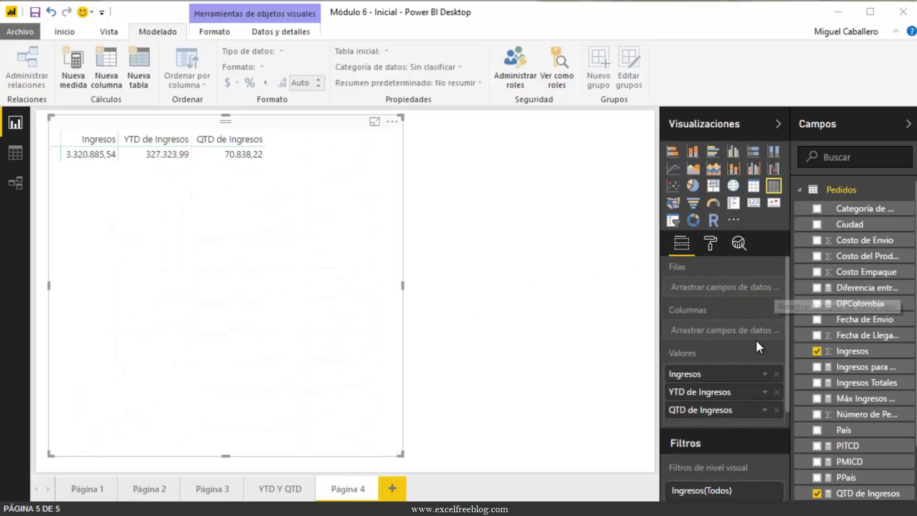
{"action": "left_click", "coordinate": [776, 391]}
{"action": "left_click", "coordinate": [776, 392]}
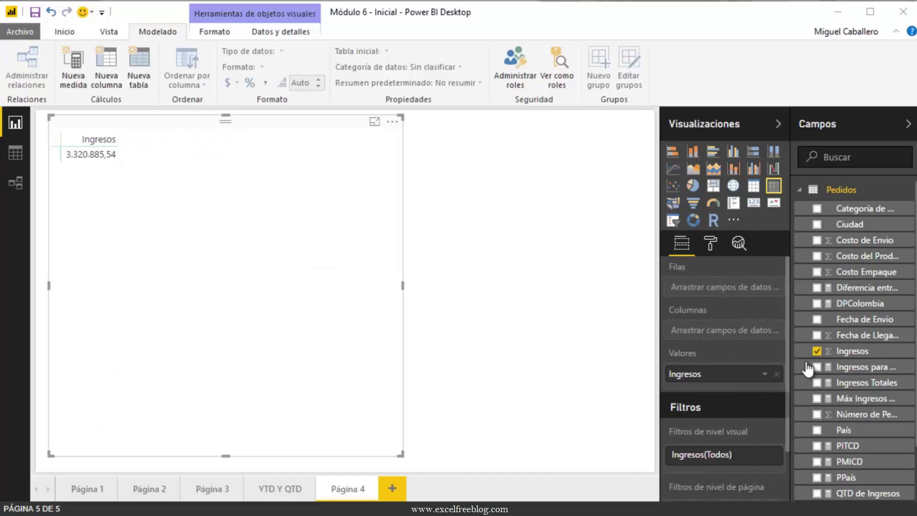
{"action": "left_click_drag", "start_coordinate": [845, 319], "coordinate": [707, 294]}
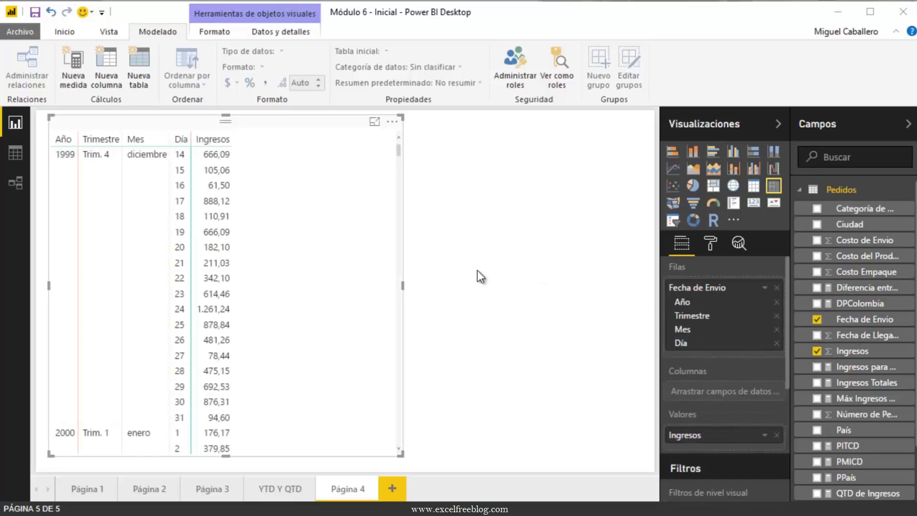
{"action": "left_click_drag", "start_coordinate": [691, 342], "coordinate": [668, 353]}
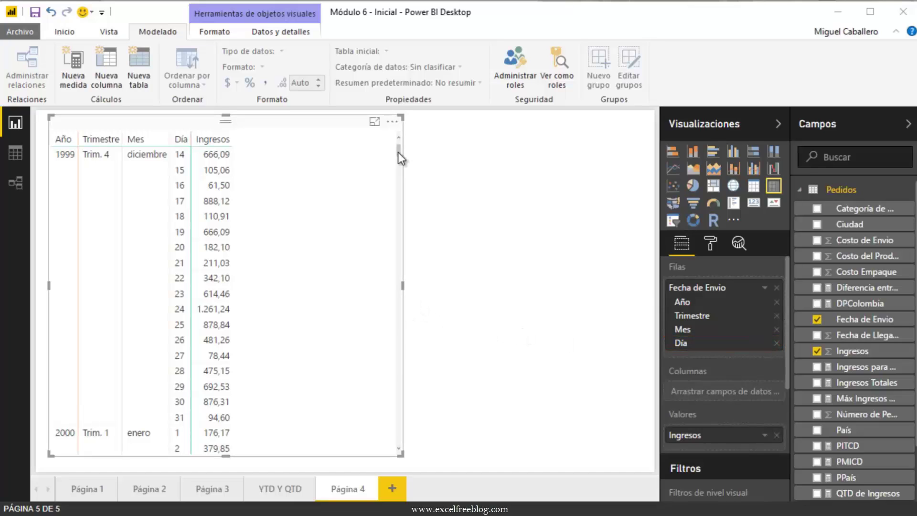
{"action": "mouse_move", "coordinate": [399, 162]}
{"action": "left_mouse_down"}
{"action": "mouse_move", "coordinate": [399, 180]}
{"action": "mouse_move", "coordinate": [397, 163]}
{"action": "left_mouse_up"}
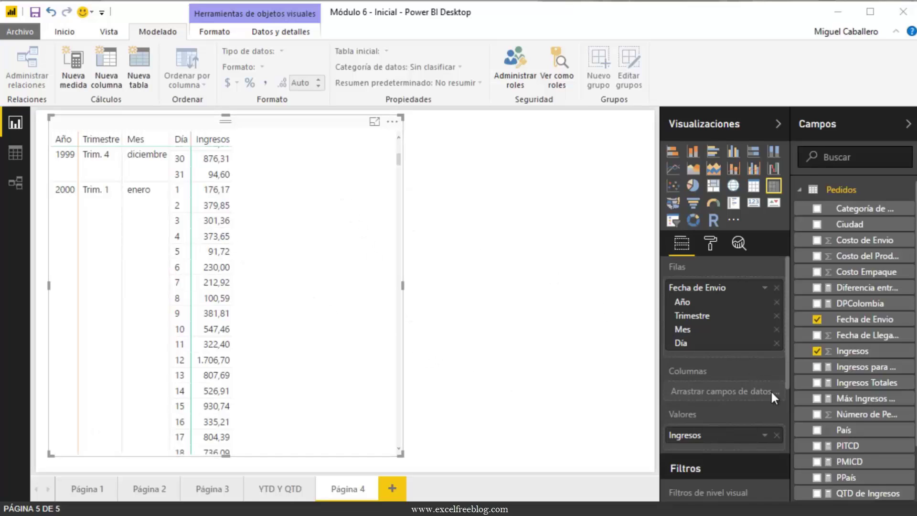
Add a Total mensual hasta la fecha quick measure of Ingresos, creating the MTD de Ingresos column.
{"action": "left_click", "coordinate": [764, 435]}
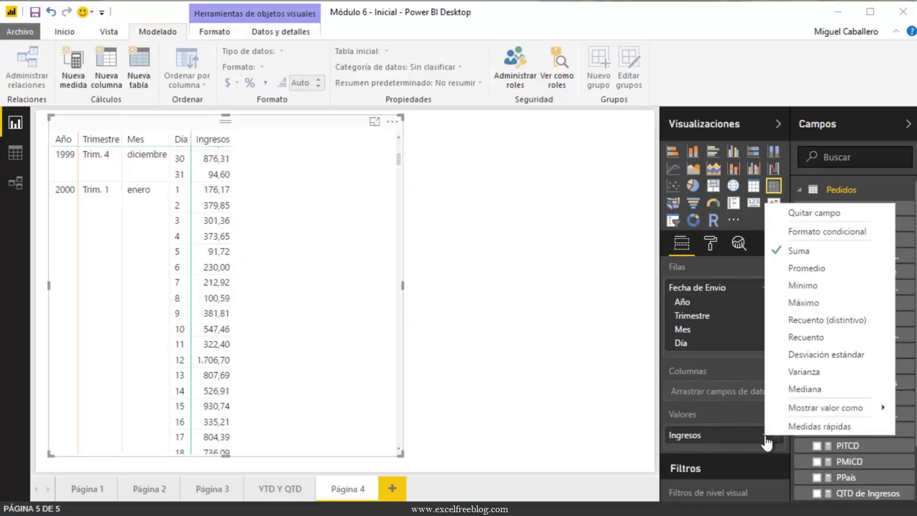
{"action": "left_click", "coordinate": [830, 427]}
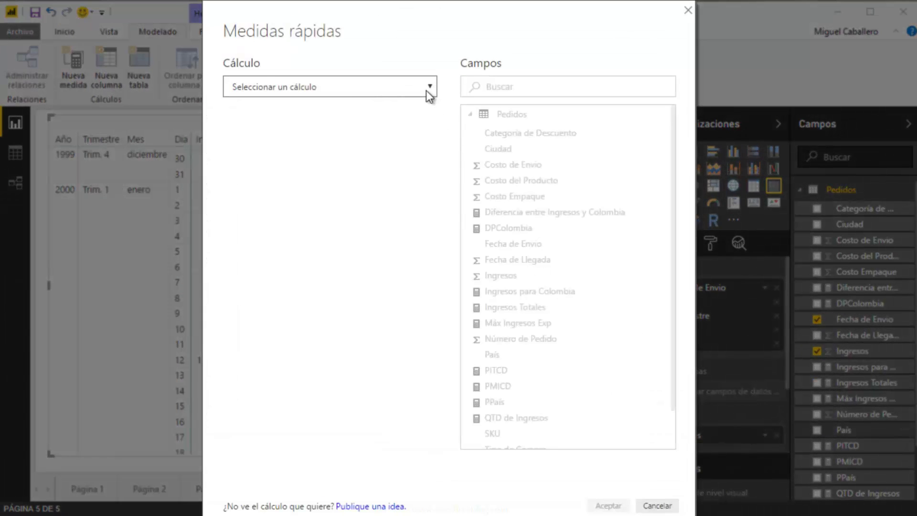
{"action": "left_click", "coordinate": [426, 90]}
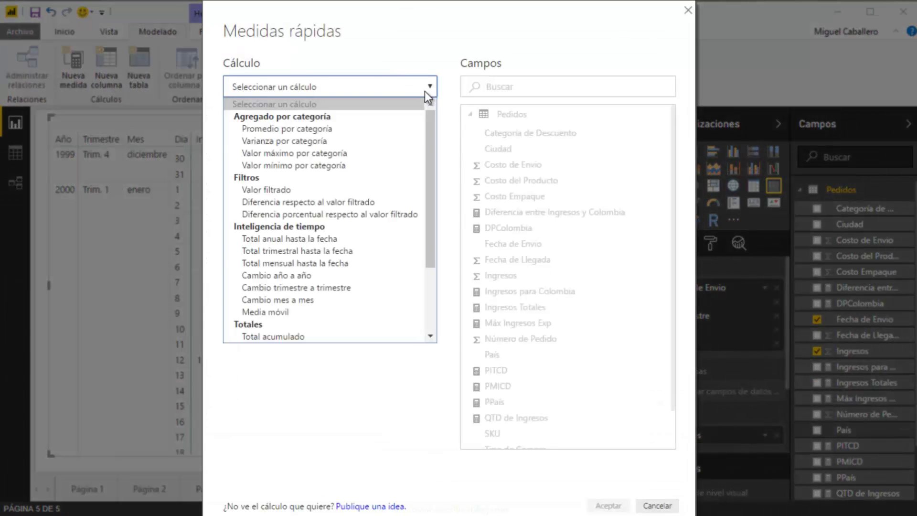
{"action": "left_click", "coordinate": [318, 265]}
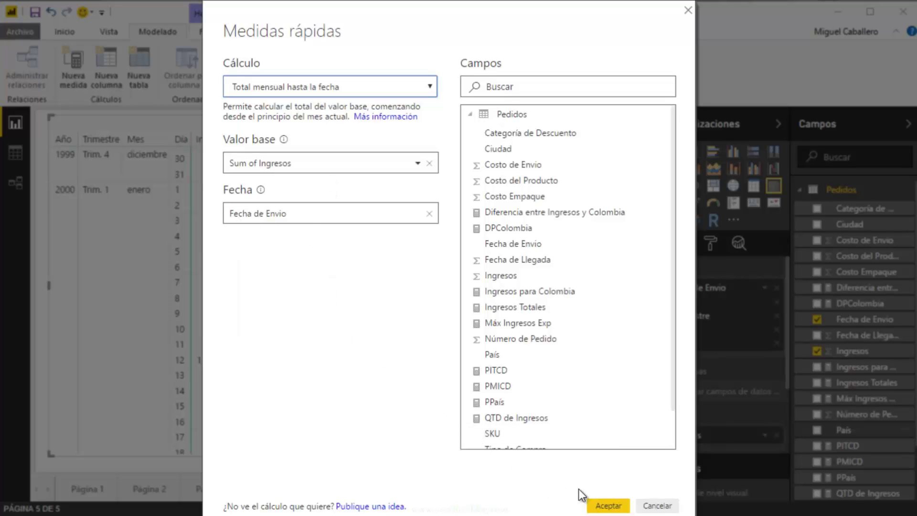
{"action": "left_click", "coordinate": [606, 505]}
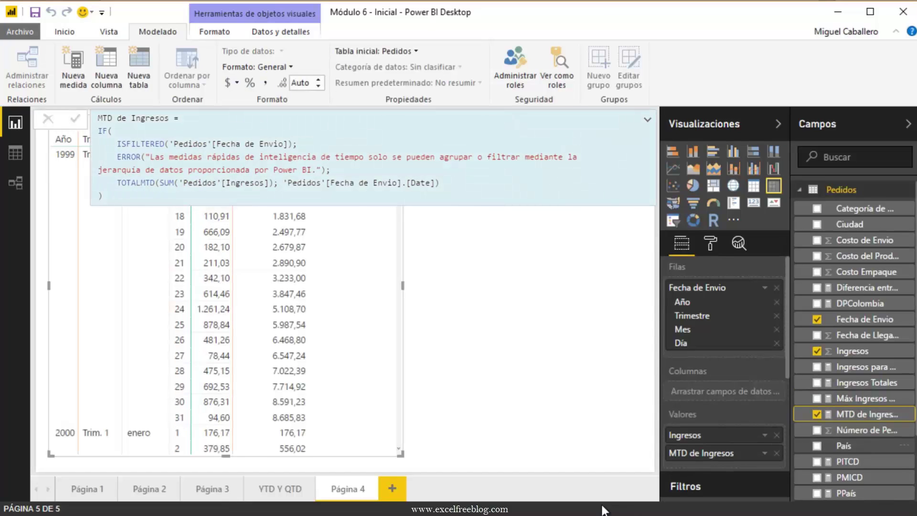
{"action": "left_click", "coordinate": [540, 396]}
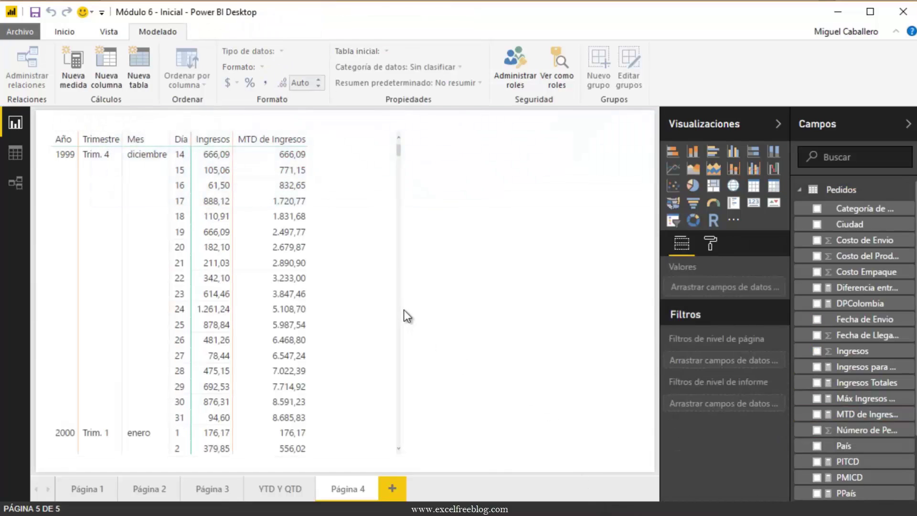
{"action": "mouse_move", "coordinate": [309, 300]}
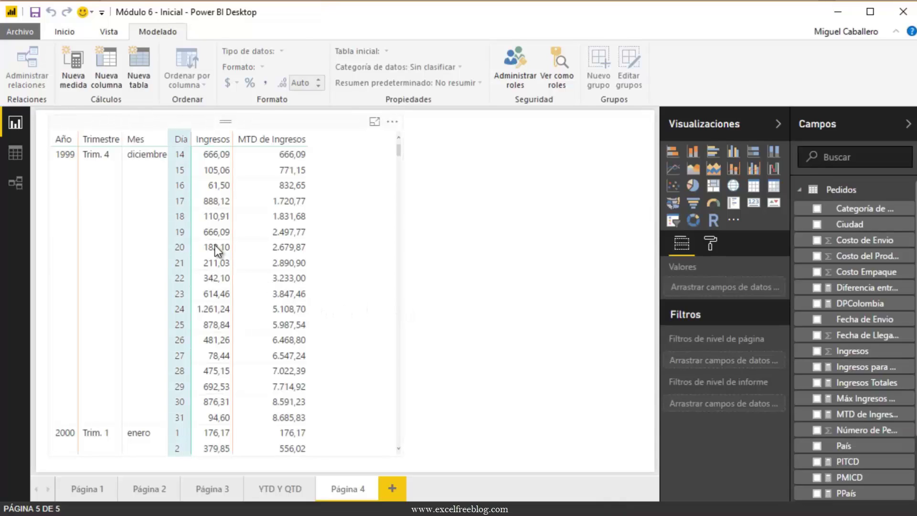
{"action": "mouse_move", "coordinate": [290, 340]}
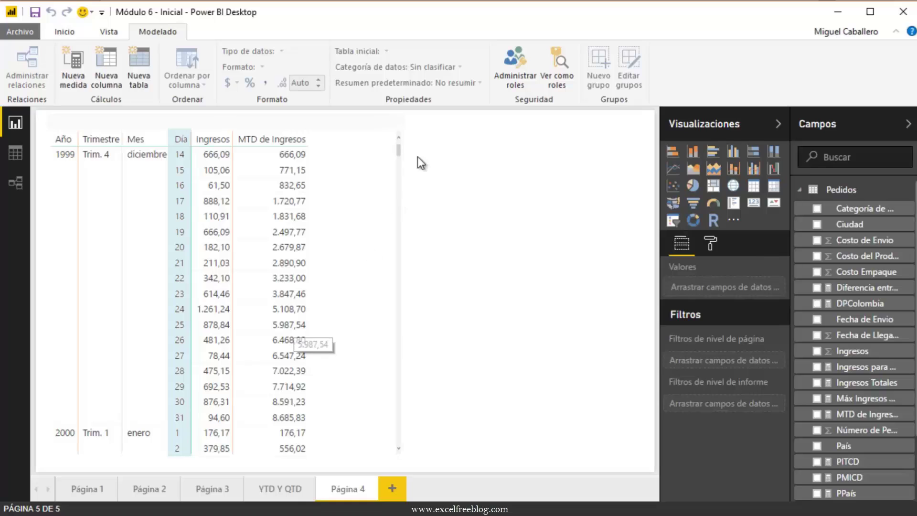
Rename the Página 4 tab to 'MTD Ingresos' and copy its Ingresos matrix.
{"action": "left_click_drag", "start_coordinate": [397, 147], "coordinate": [397, 136]}
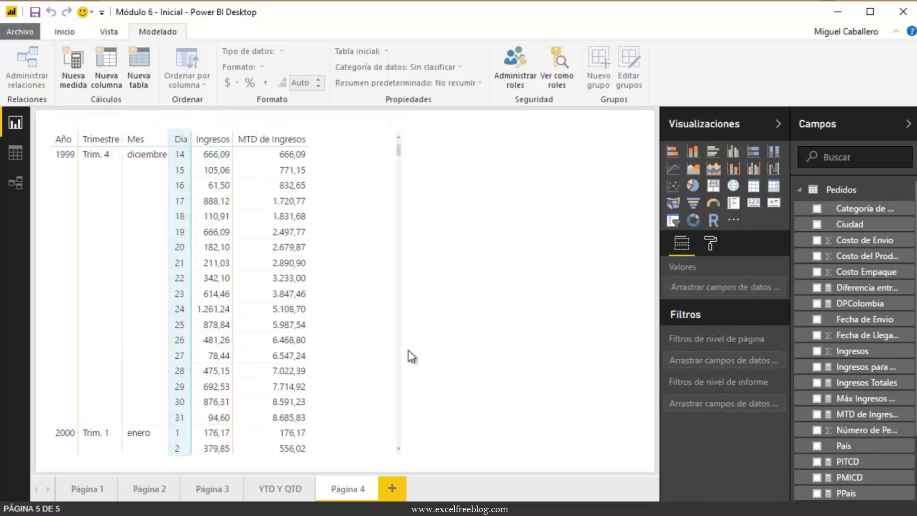
{"action": "double_click", "coordinate": [341, 482]}
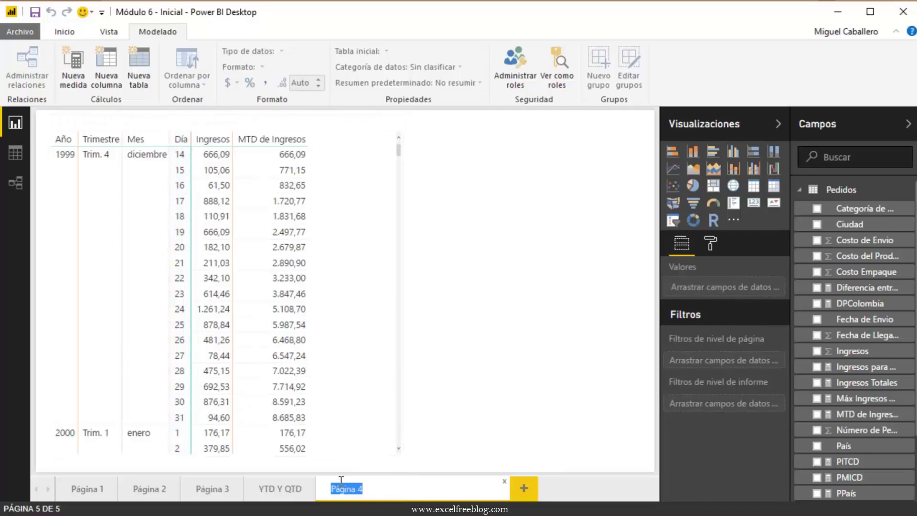
{"action": "type", "text": "MTD"}
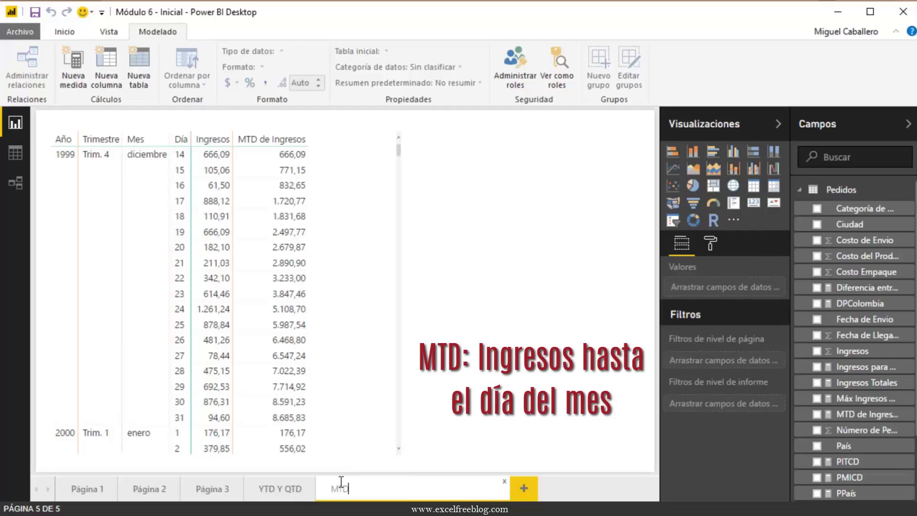
{"action": "type", "text": " Ingres"}
{"action": "type", "text": "os"}
{"action": "key", "text": "Return"}
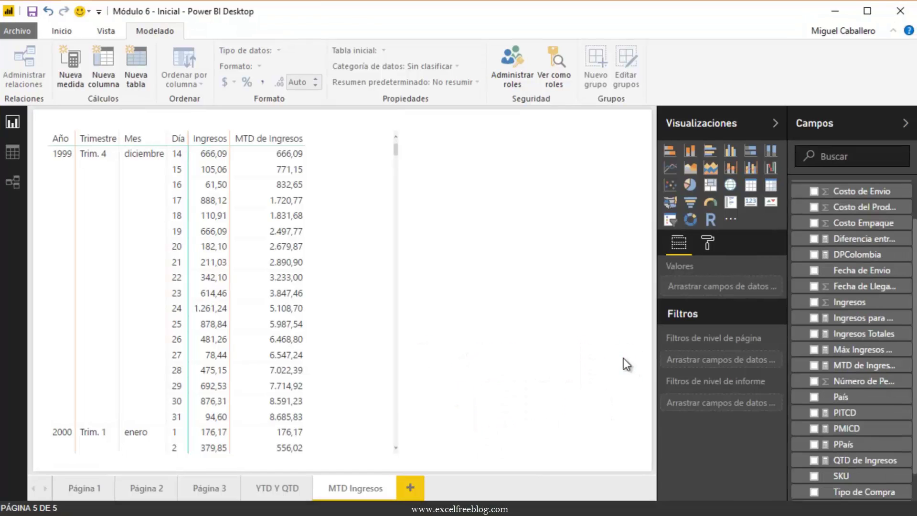
{"action": "mouse_move", "coordinate": [368, 189]}
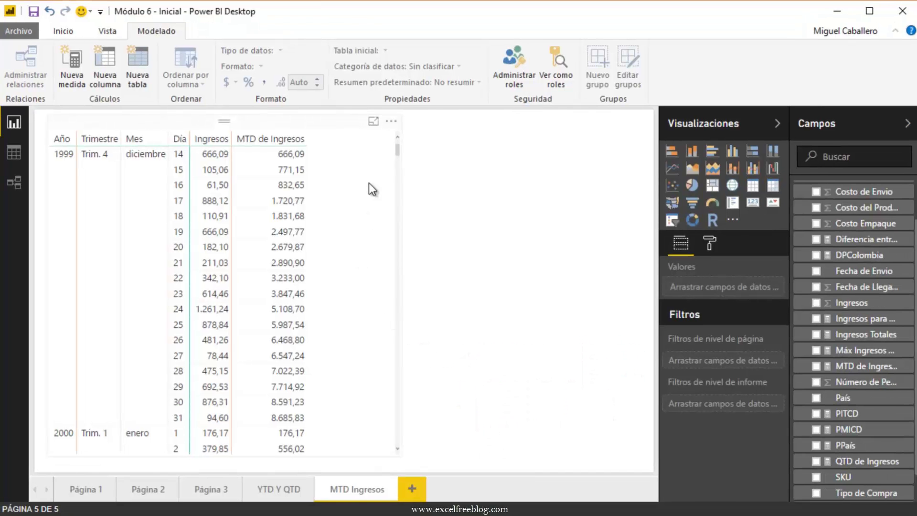
{"action": "left_click", "coordinate": [369, 182]}
{"action": "key", "text": "ctrl+c"}
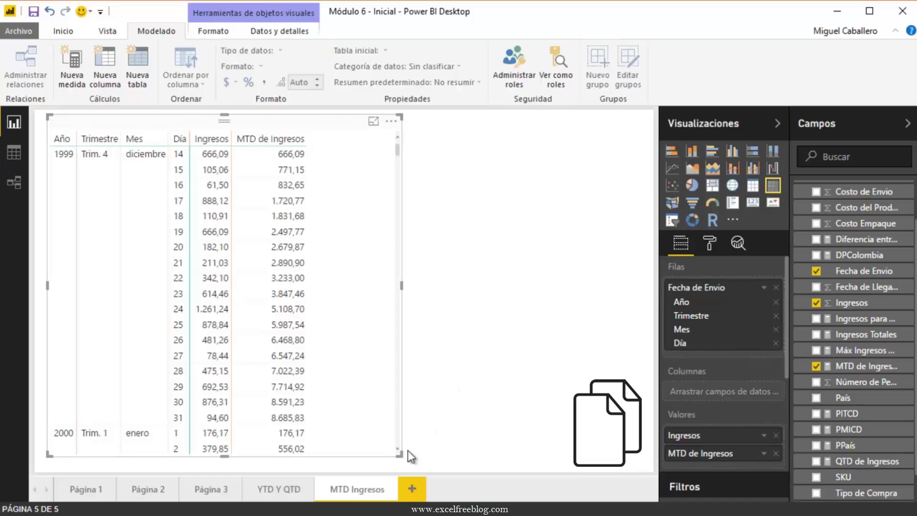
Paste the matrix onto a new page, dropping Trimestre, Mes, Día and MTD de Ingresos.
{"action": "left_click", "coordinate": [412, 487]}
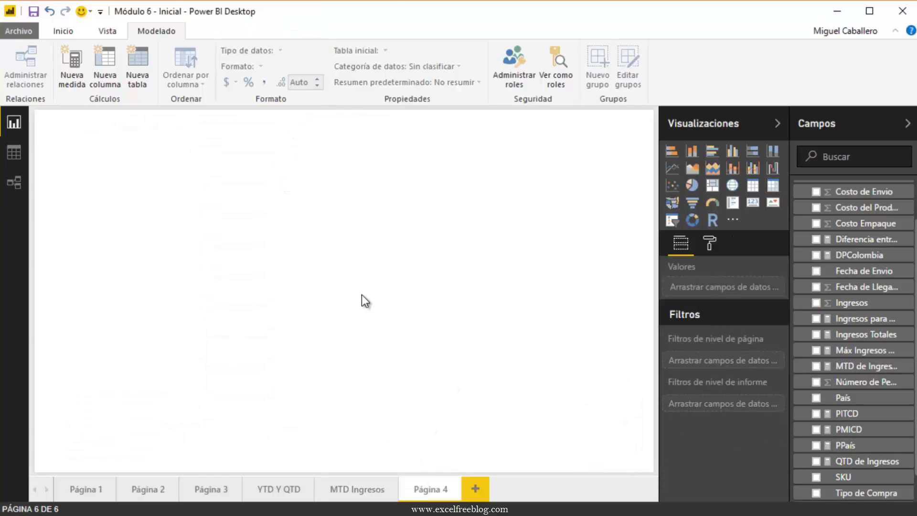
{"action": "key", "text": "ctrl+v"}
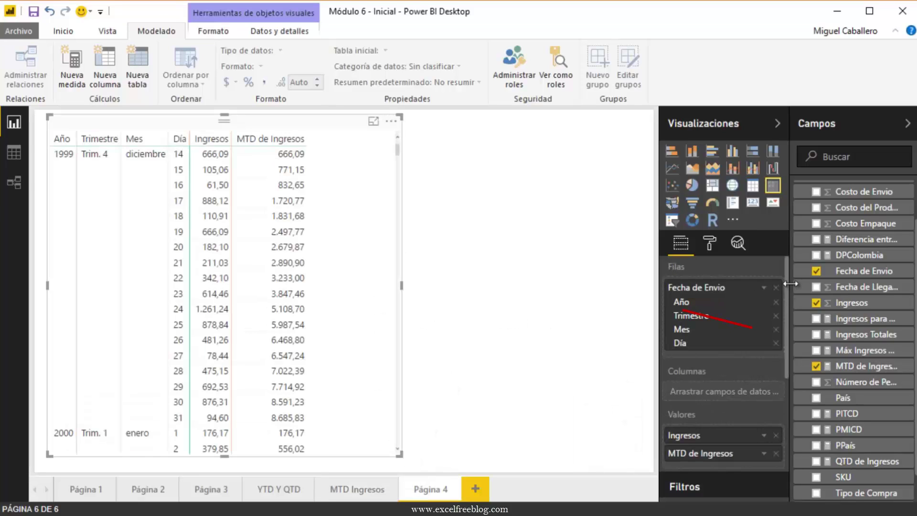
{"action": "left_click", "coordinate": [777, 316]}
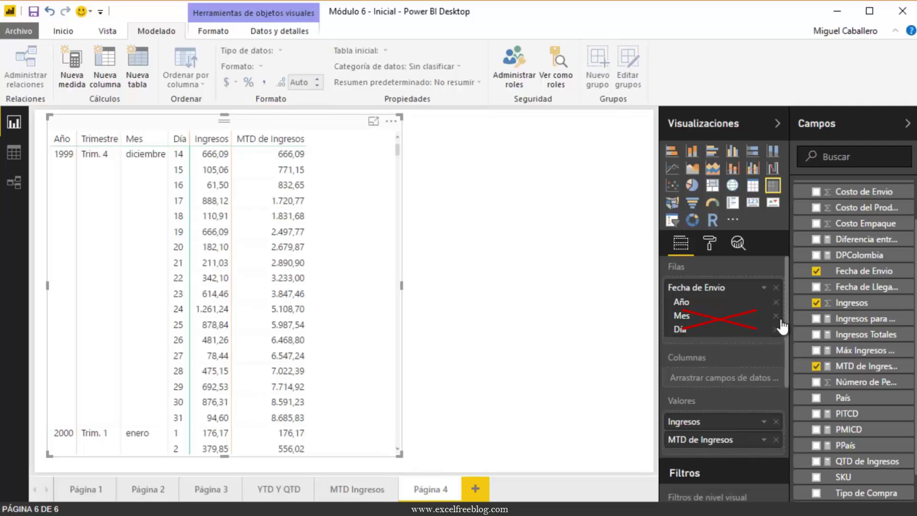
{"action": "left_click", "coordinate": [777, 316]}
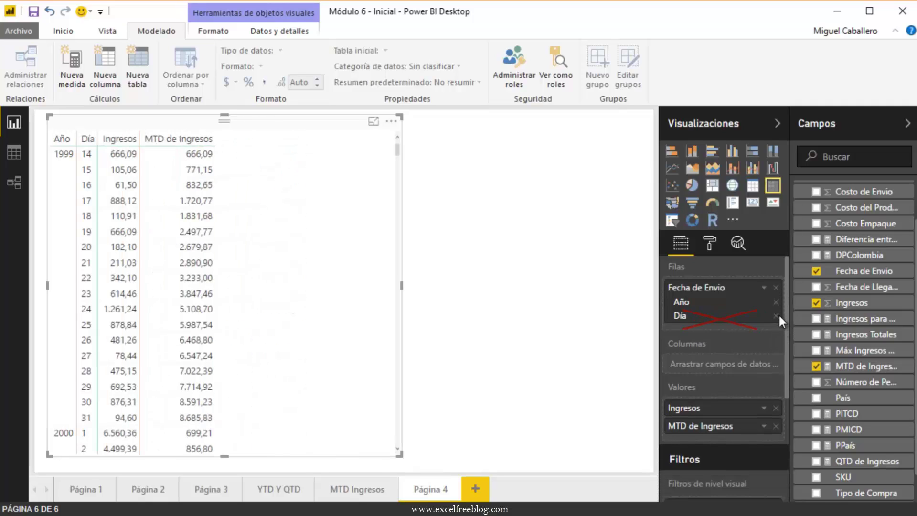
{"action": "left_click", "coordinate": [776, 316]}
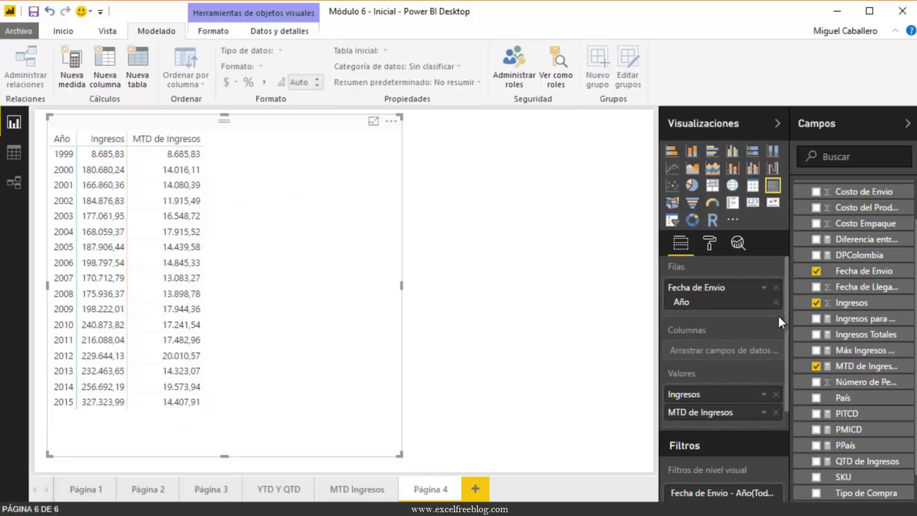
{"action": "left_click", "coordinate": [775, 412]}
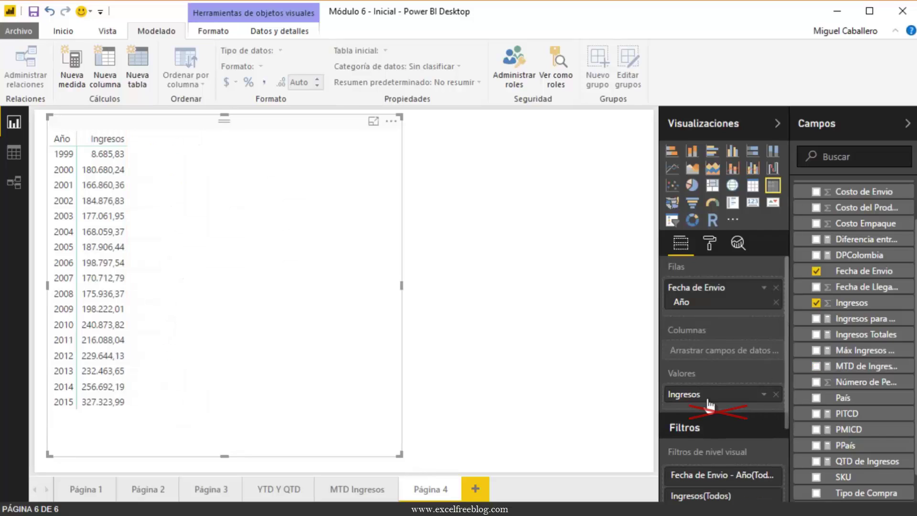
{"action": "left_click", "coordinate": [402, 448]}
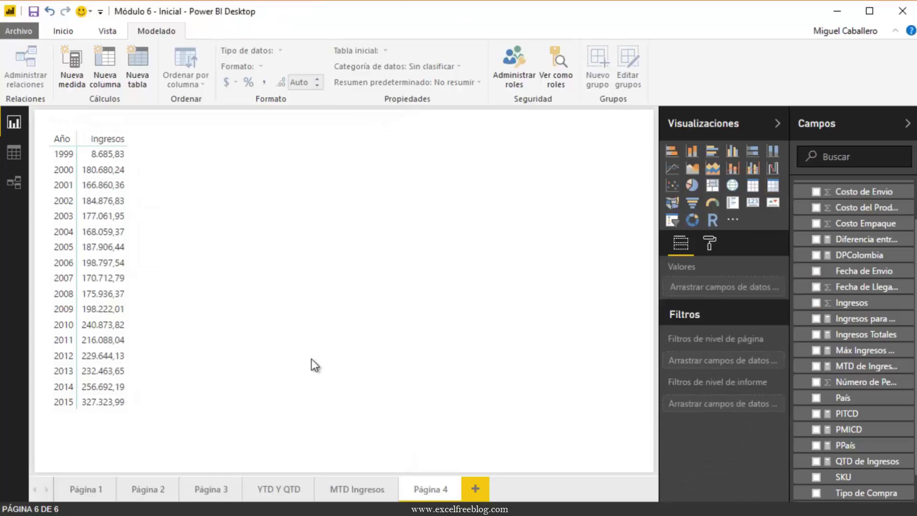
{"action": "left_click", "coordinate": [245, 319]}
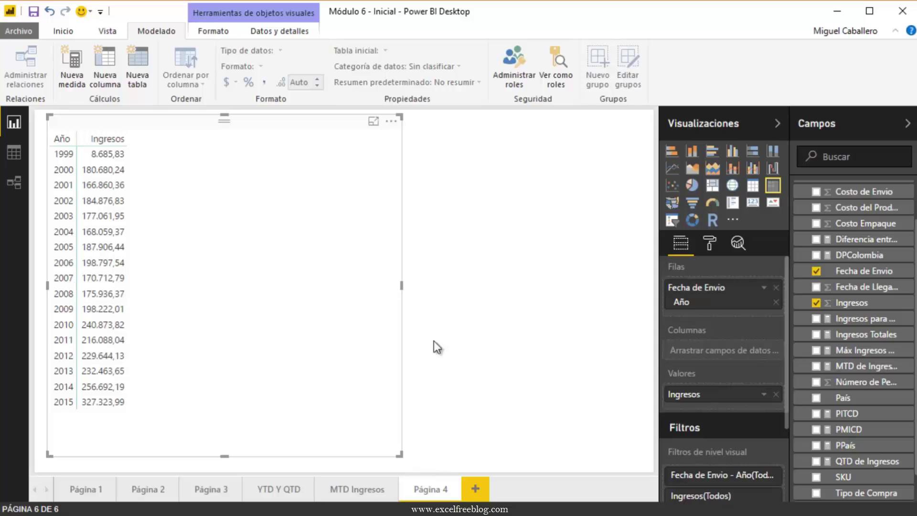
Add a Cambio año a año quick measure on Sum of Ingresos by Fecha de Envio.
{"action": "left_click", "coordinate": [763, 395]}
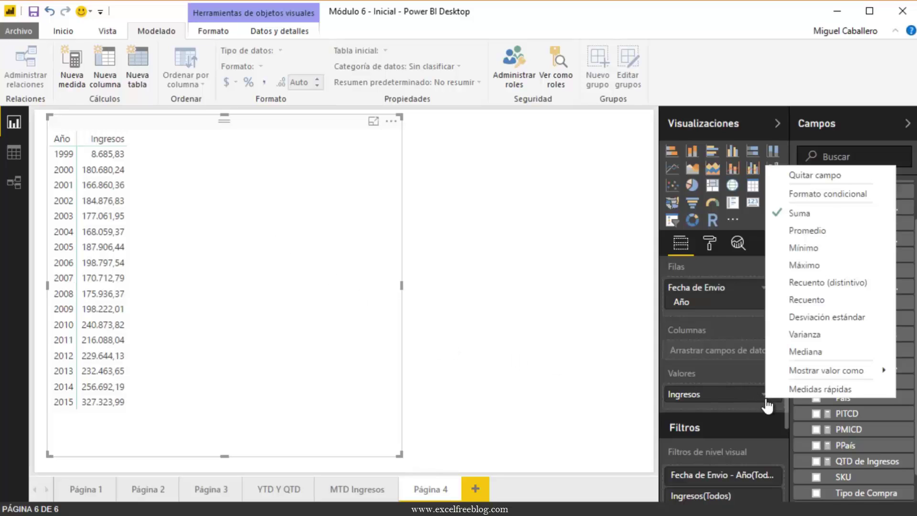
{"action": "left_click", "coordinate": [812, 390]}
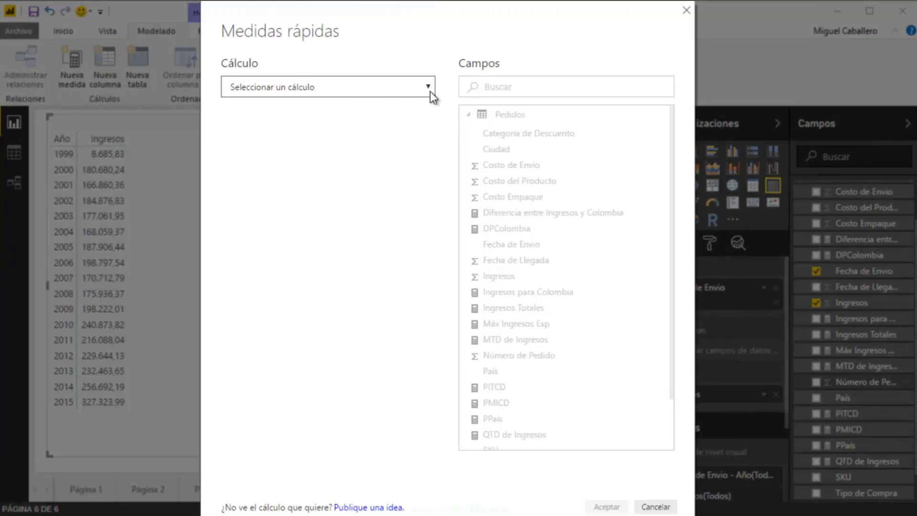
{"action": "left_click", "coordinate": [430, 91]}
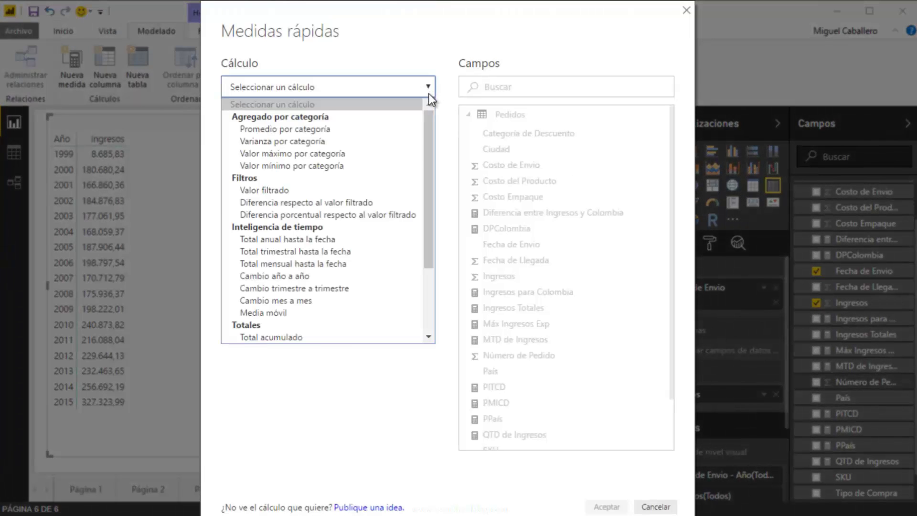
{"action": "left_click", "coordinate": [342, 282]}
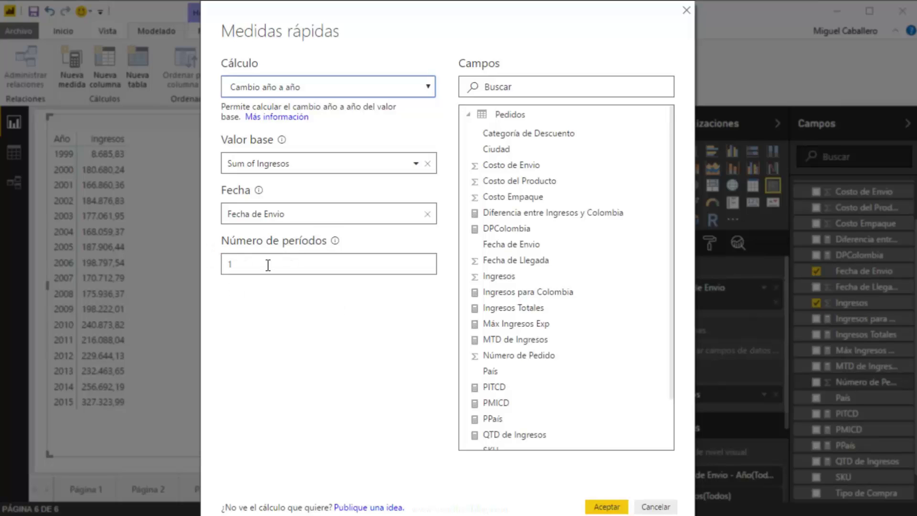
{"action": "left_click", "coordinate": [607, 506]}
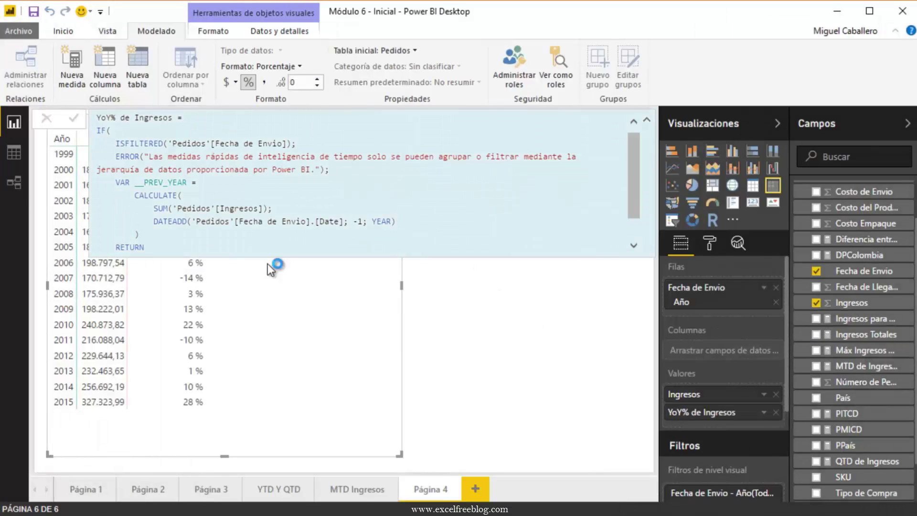
{"action": "left_click", "coordinate": [557, 334]}
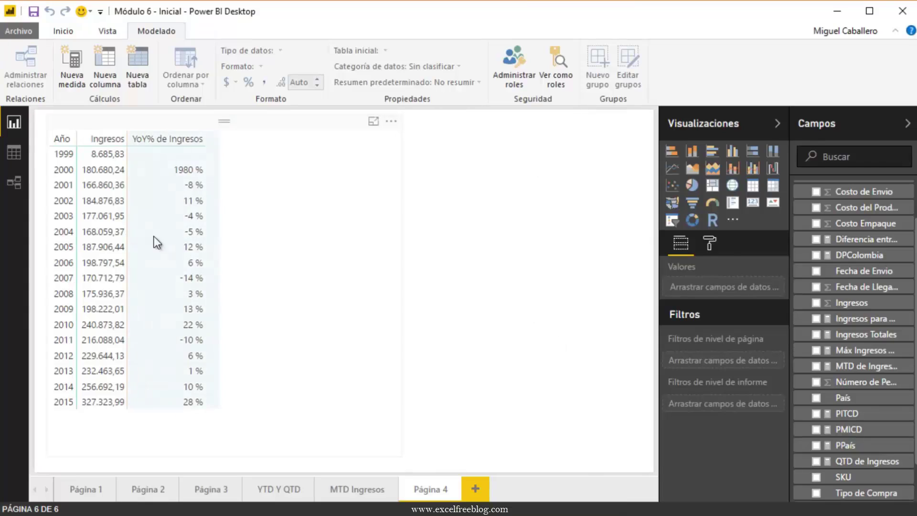
{"action": "mouse_move", "coordinate": [222, 300]}
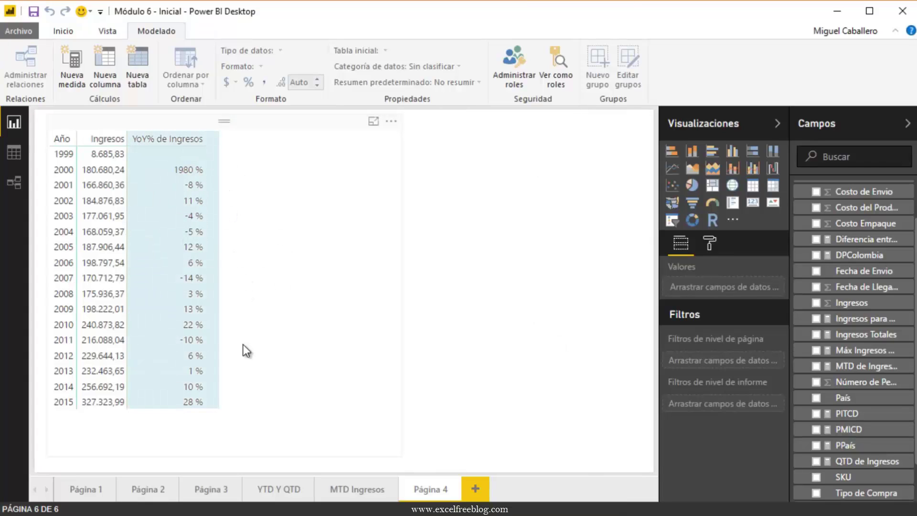
{"action": "left_click", "coordinate": [214, 251]}
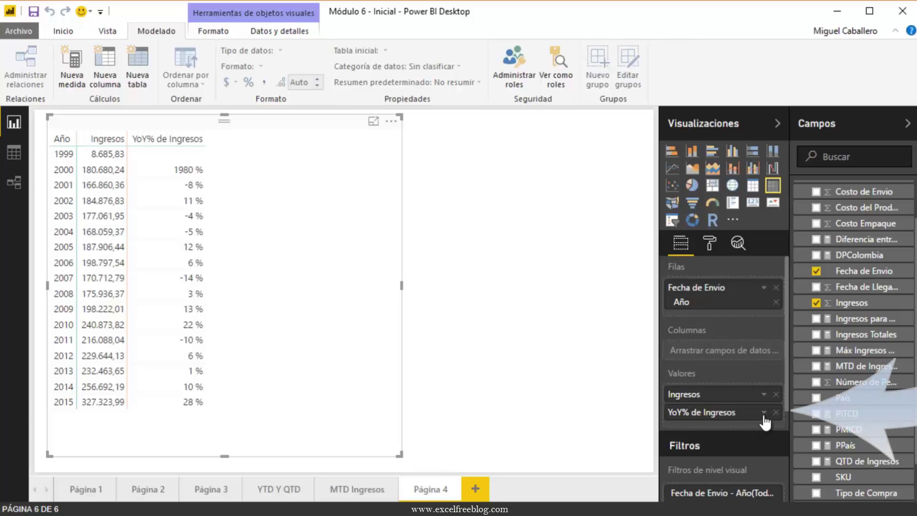
Open Medidas rápidas from the Ingresos value field and expand the Cálculo list.
{"action": "left_click", "coordinate": [764, 395]}
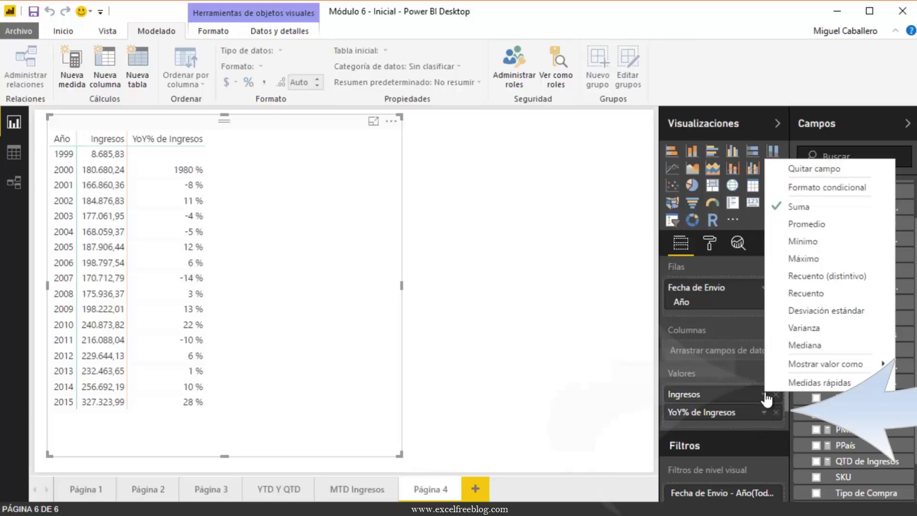
{"action": "left_click", "coordinate": [830, 382]}
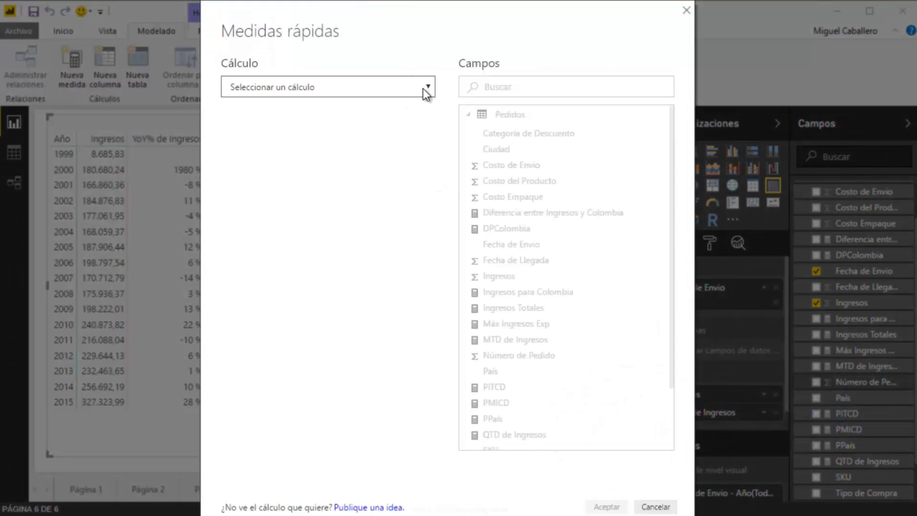
{"action": "left_click", "coordinate": [423, 88]}
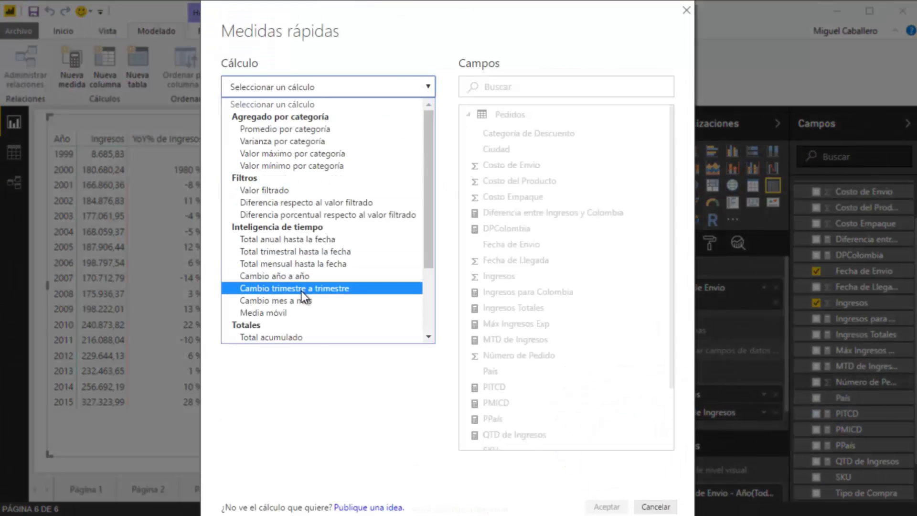